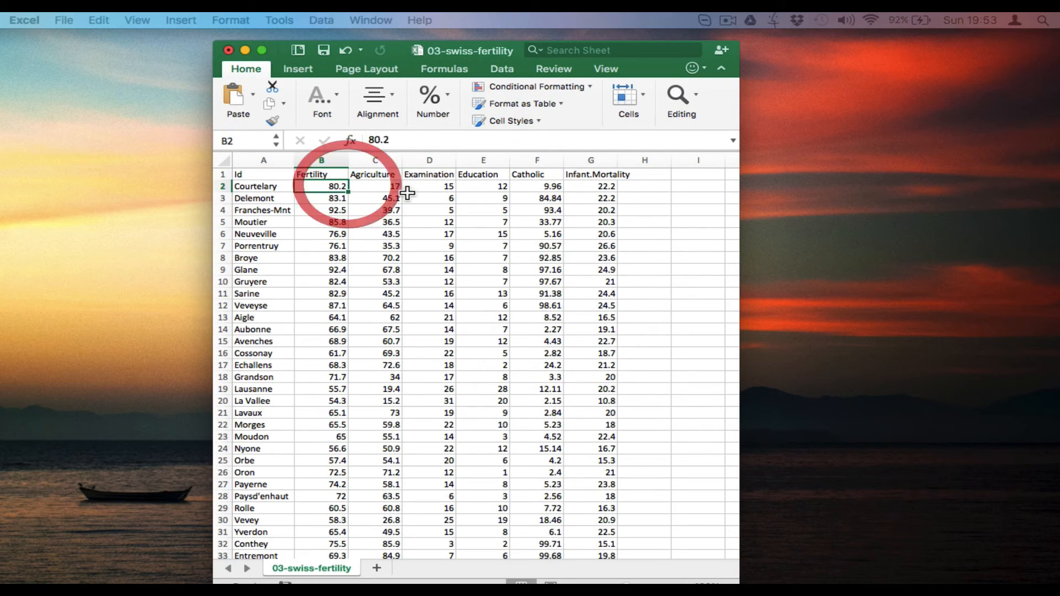
Look over the Id, Fertility, Agriculture, Examination, Education, Catholic and Infant.Mortality columns of the 03-swiss-fertility sheet.
key("Left")
key("Down")
key("Down")
key("Down")
key("Up")
key("Up")
key("Up")
key("Right")
key("Up")
key("Down")
key("Down")
key("Down")
key("Up")
key("Right")
key("Up")
key("Up")
key("Right")
key("Right")
key("Down")
key("Right")
key("Down")
key("Down")
key("Down")
key("Right")
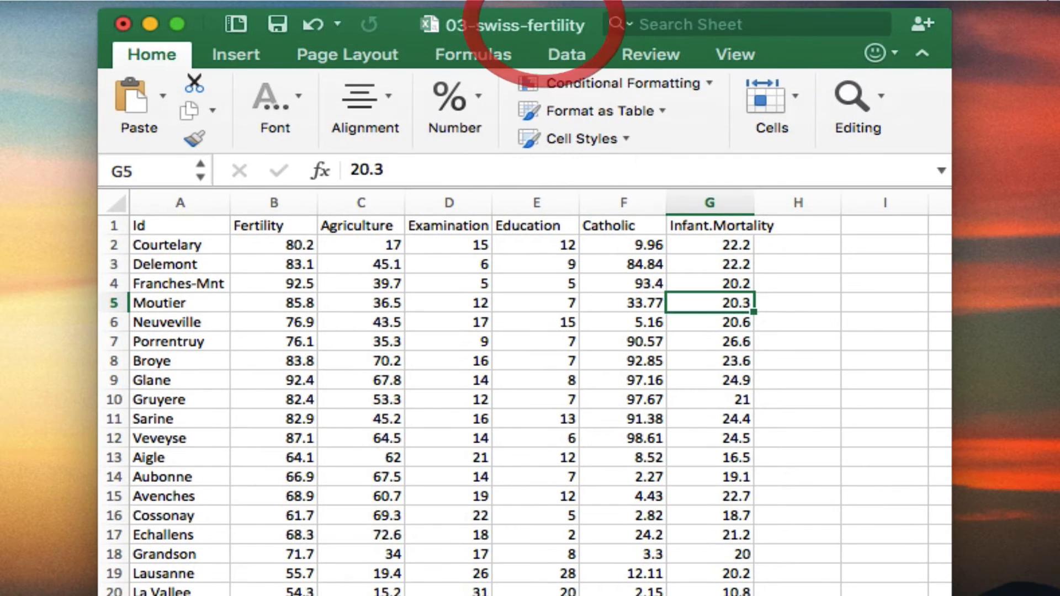
Move the spreadsheet out of the way, switch to the VORTX console in Chrome, and log in with the prefilled registered account.
left_click_drag(951, 595, 875, 595)
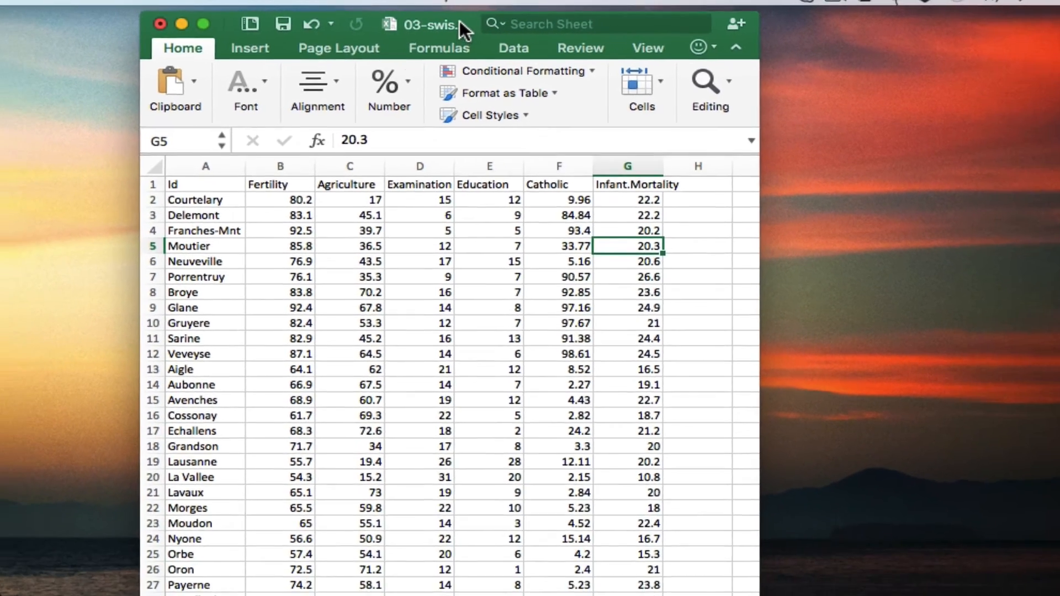
left_click_drag(488, 23, 497, 52)
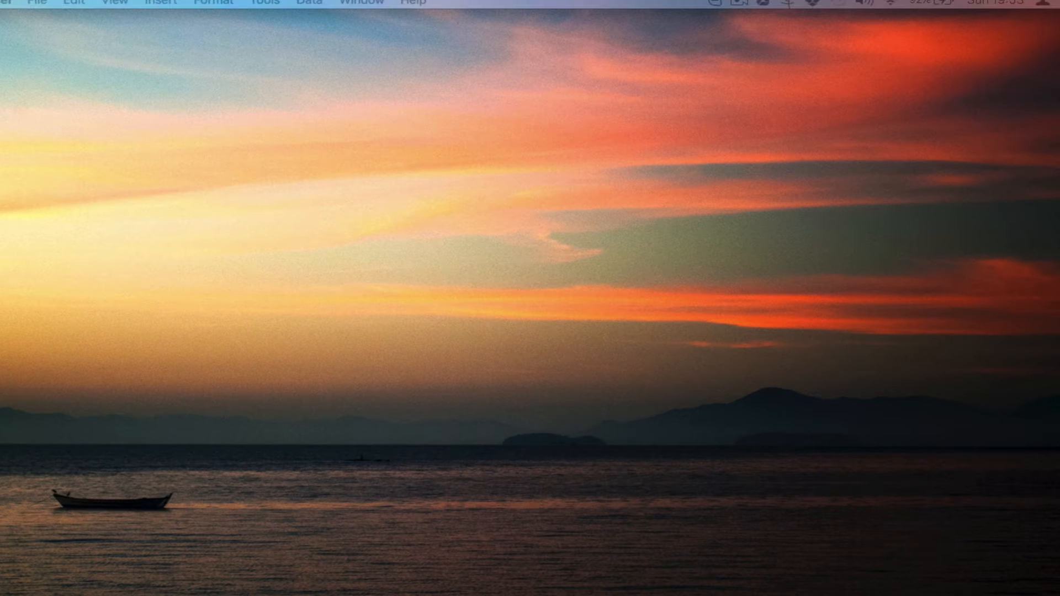
left_click_drag(436, 593, 439, 44)
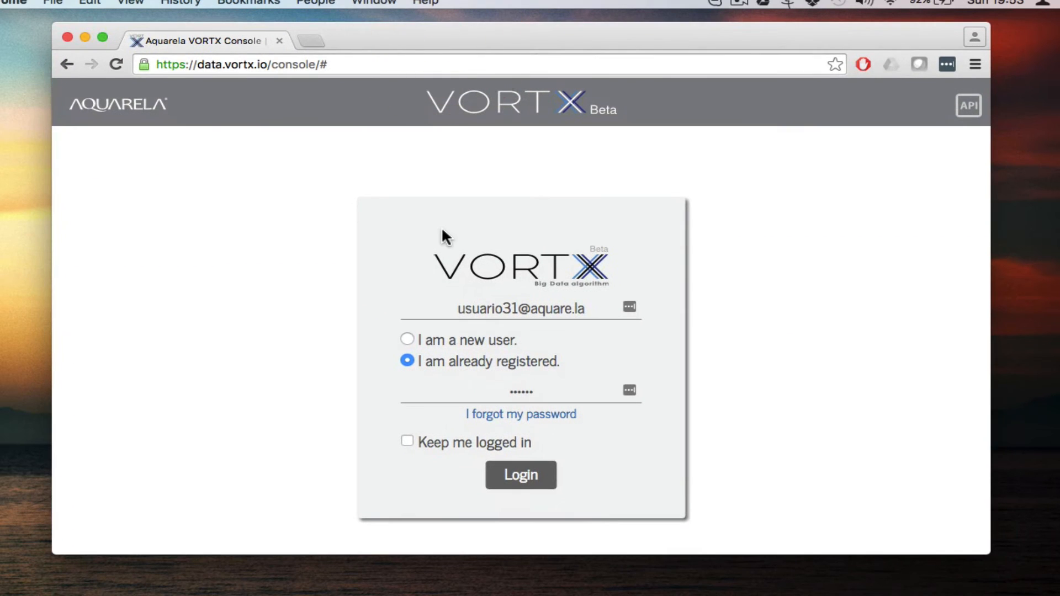
left_click(522, 475)
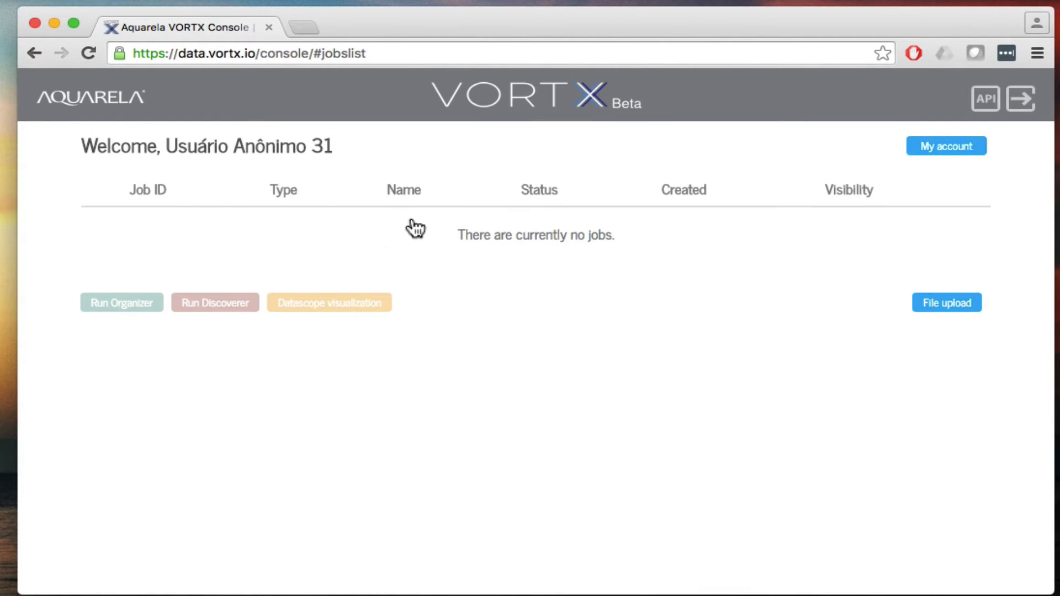
Upload the dataset 03-swiss-fertility.csv from the Datasets folder with the analysis name "Analysis number 1".
left_click(950, 306)
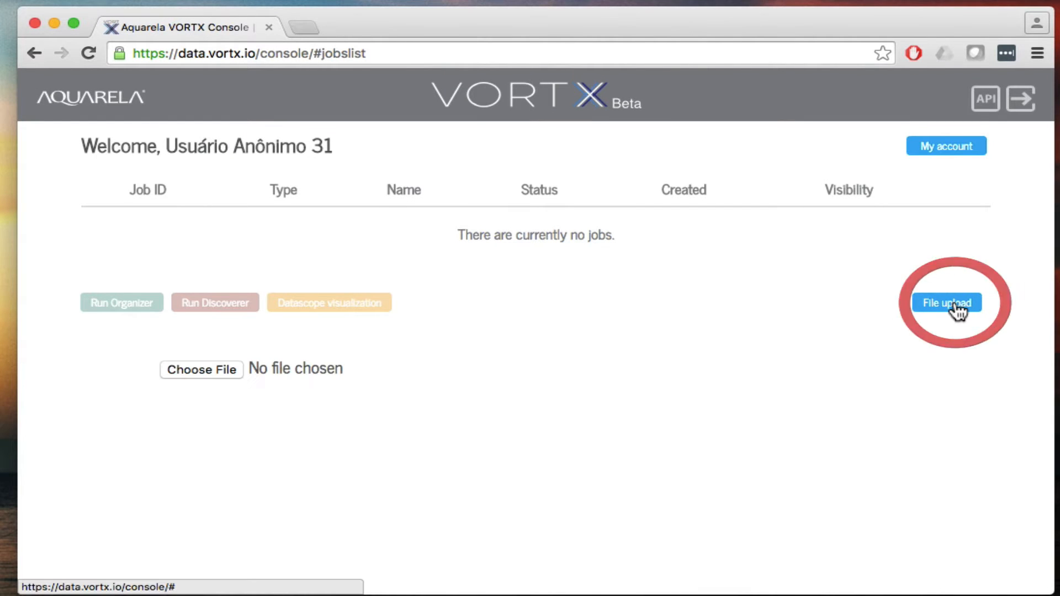
left_click(205, 369)
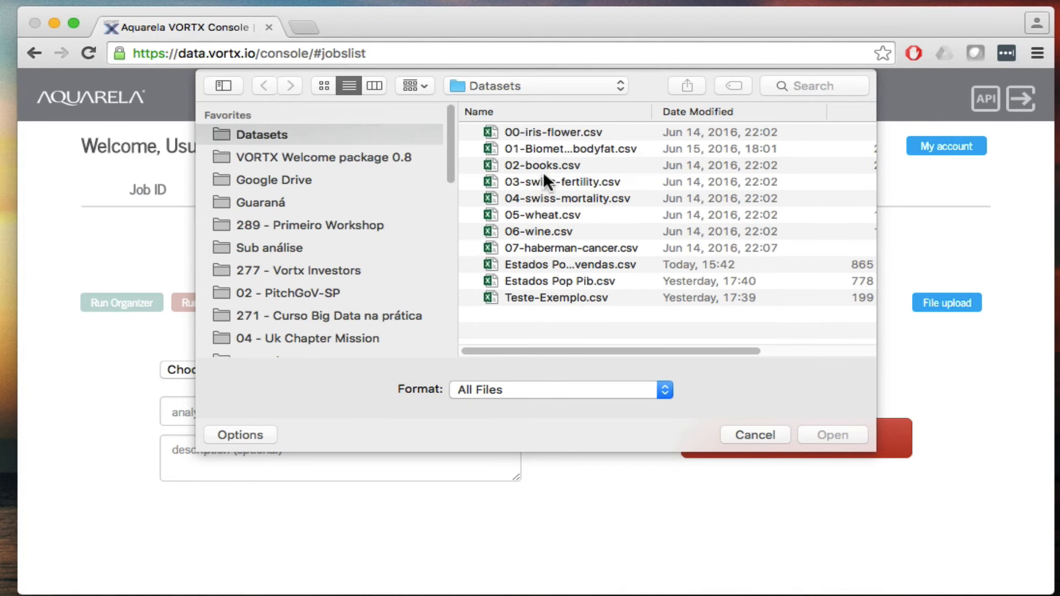
left_click(551, 183)
left_click(832, 435)
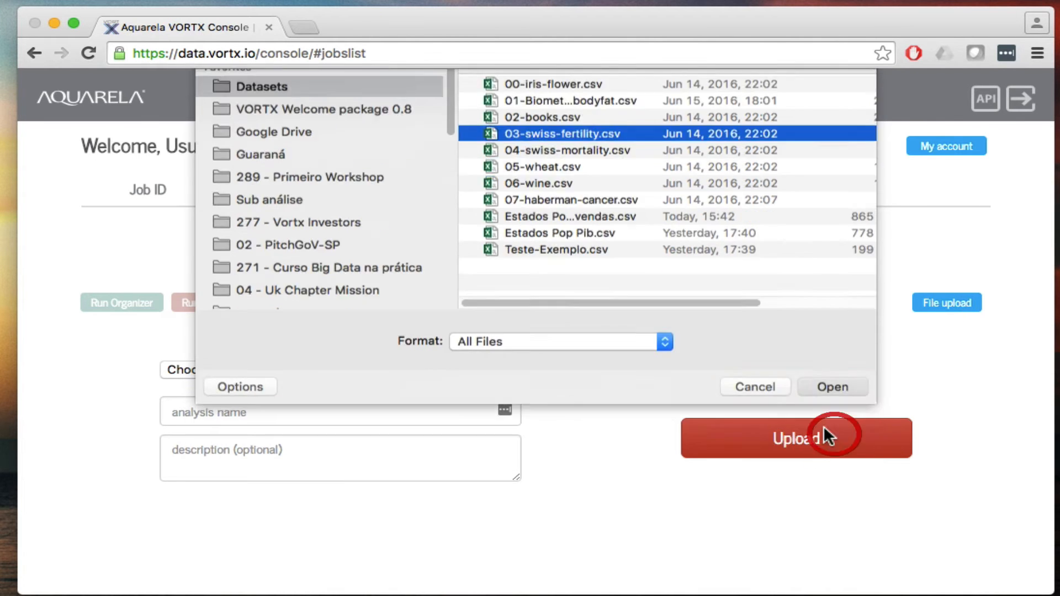
left_click(223, 412)
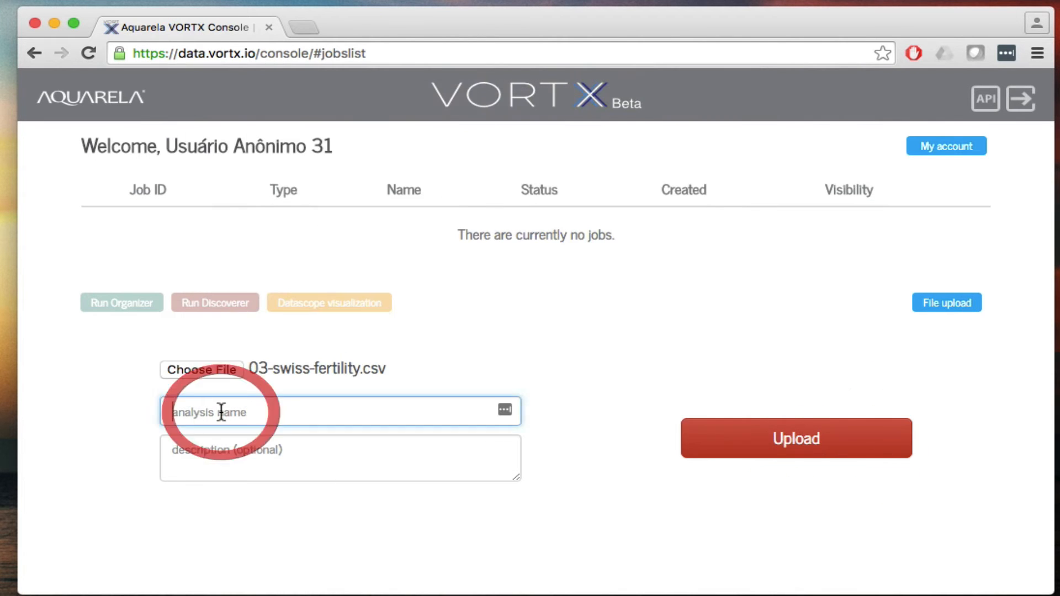
type("Nume")
type("Analysis num")
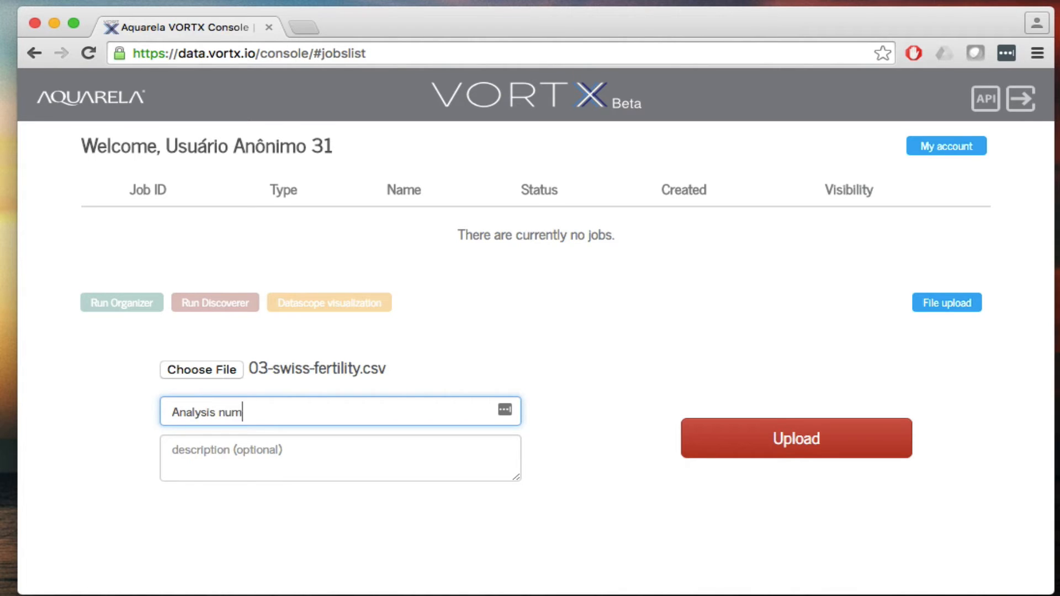
left_click(757, 437)
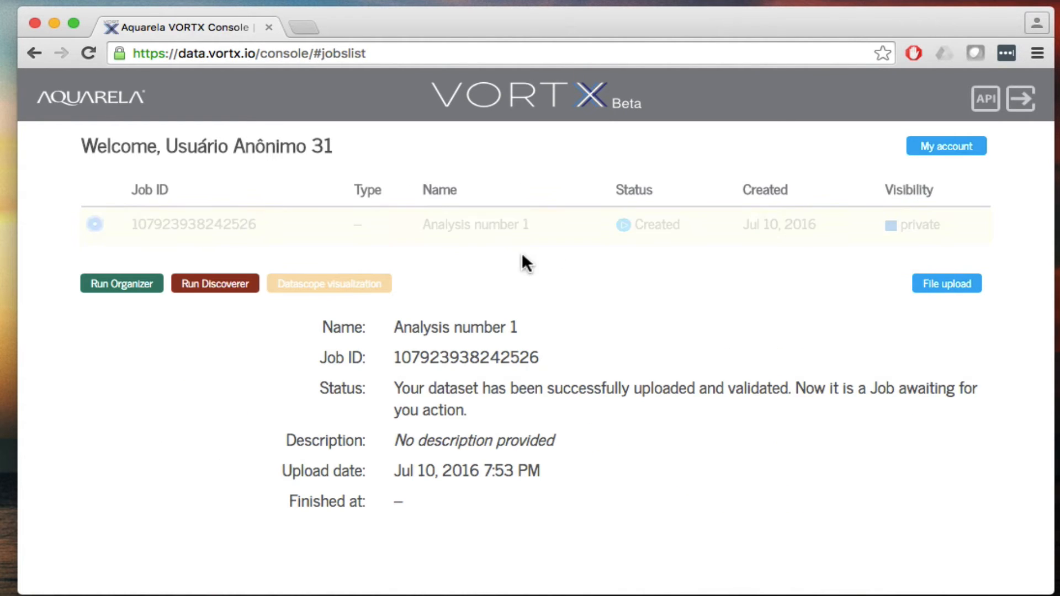
Upload 03-swiss-fertility.csv again as a second job with the analysis name "Analysis number 2 - Using Dicoverer".
left_click(950, 286)
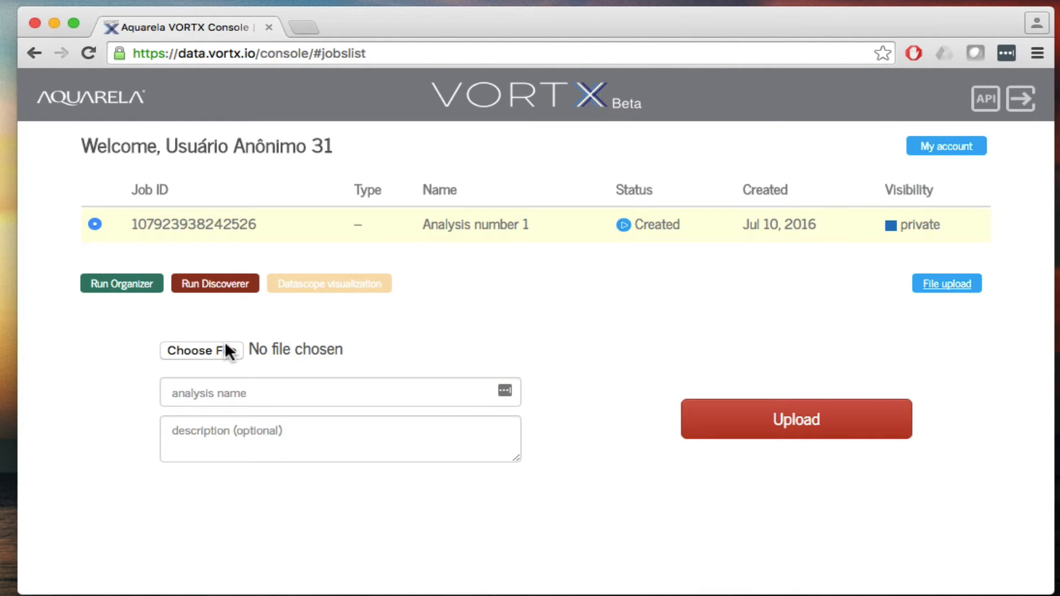
left_click(219, 350)
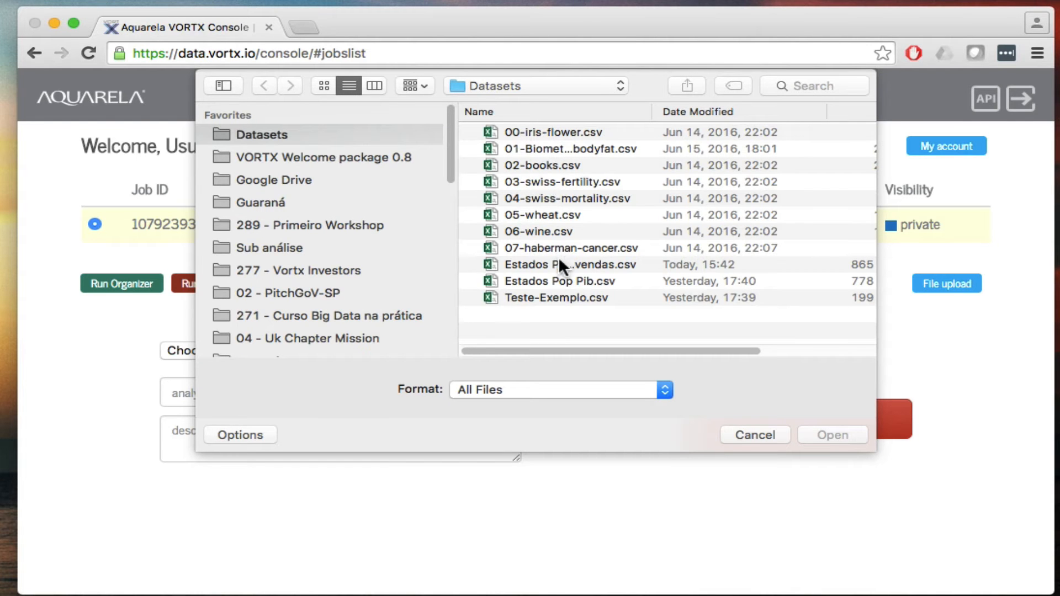
double_click(562, 181)
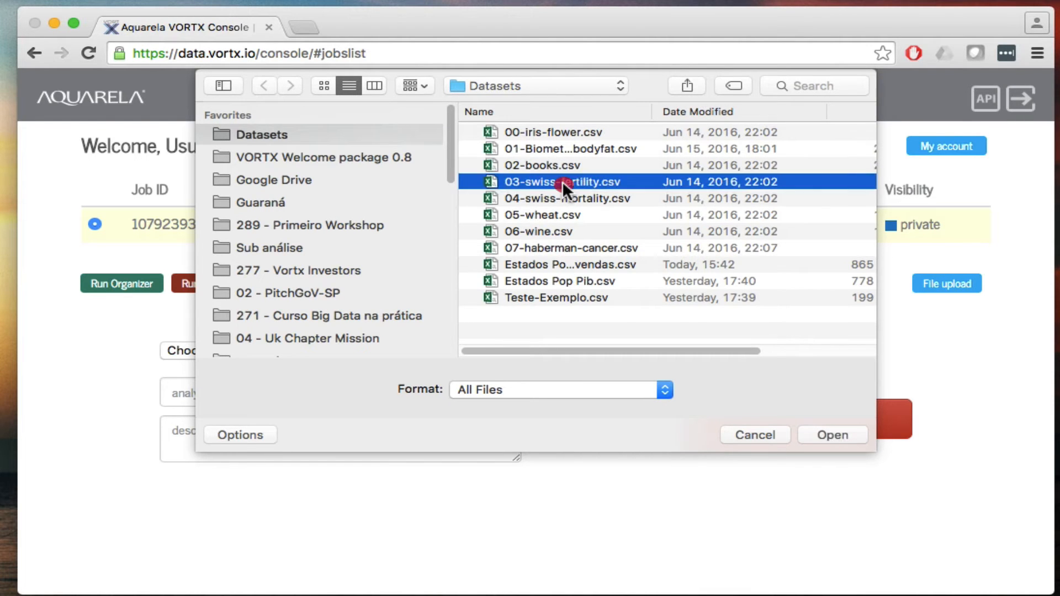
left_click(237, 396)
type("A")
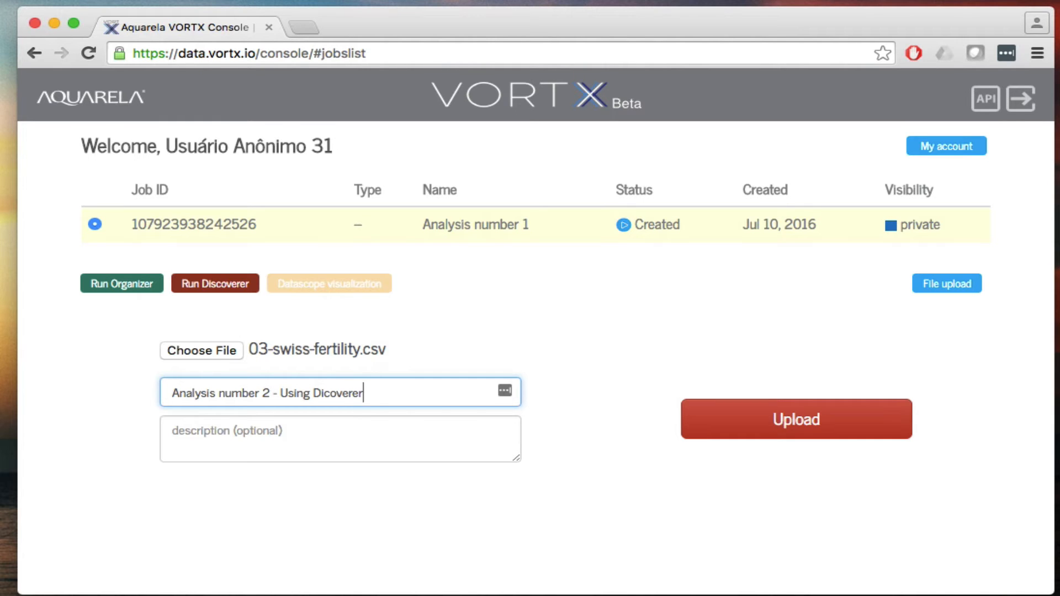
left_click(803, 424)
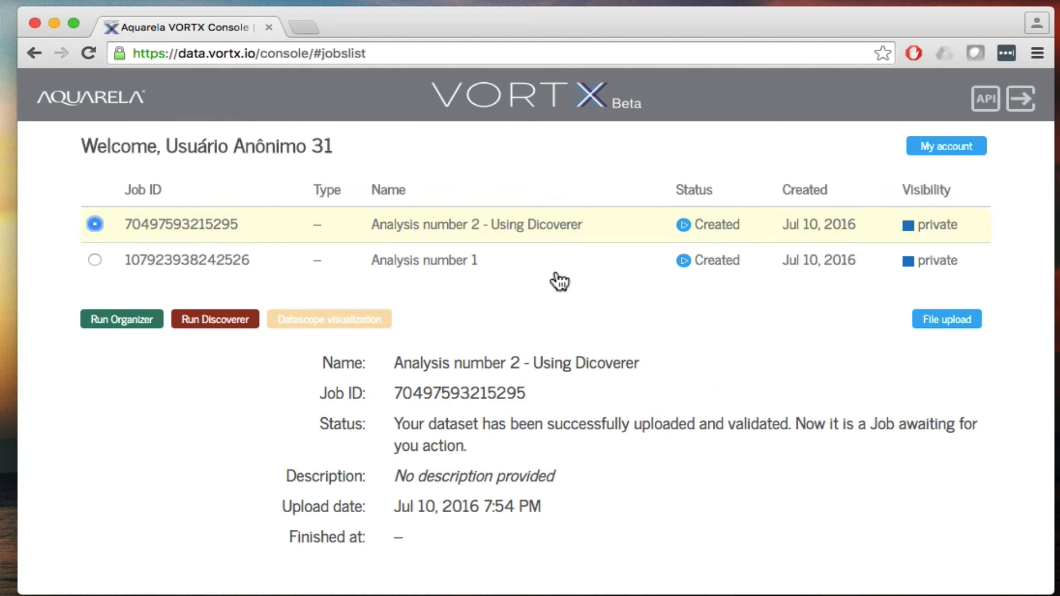
Run Organizer on the job Analysis number 1 and Discoverer on the job Analysis number 2.
left_click(95, 259)
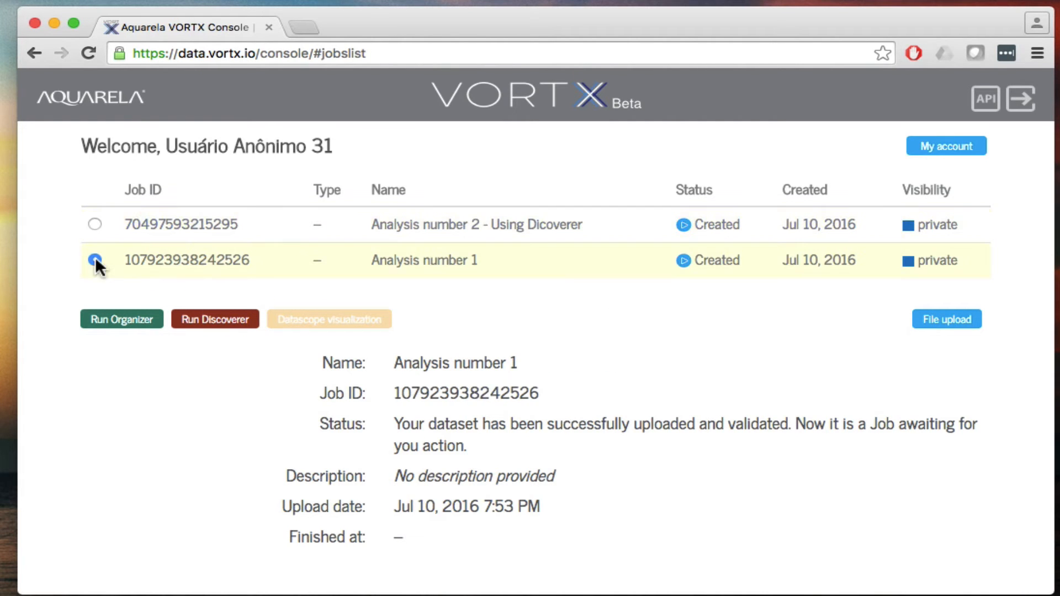
left_click(127, 319)
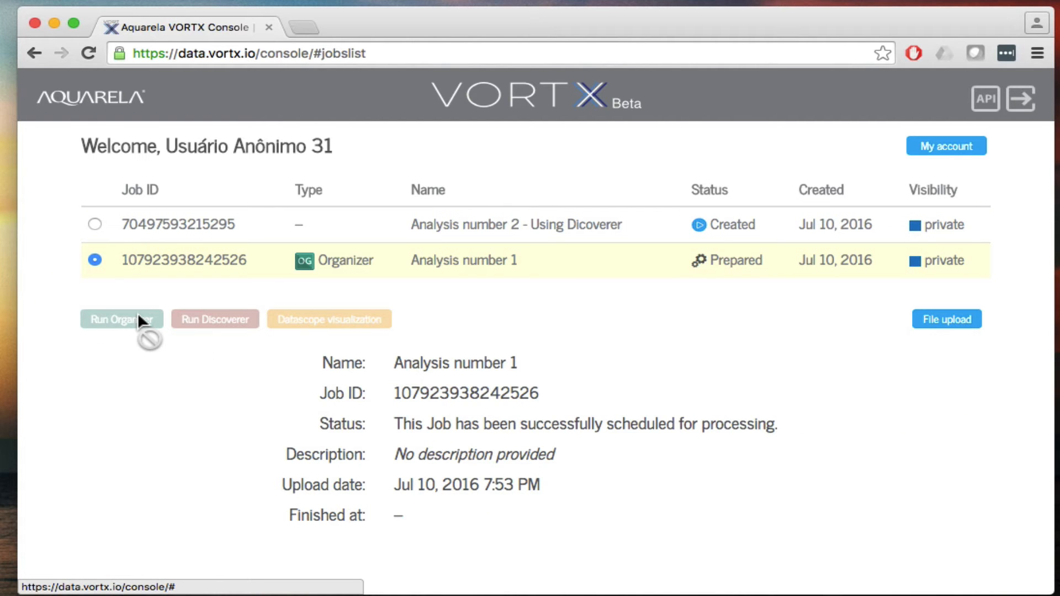
left_click(96, 223)
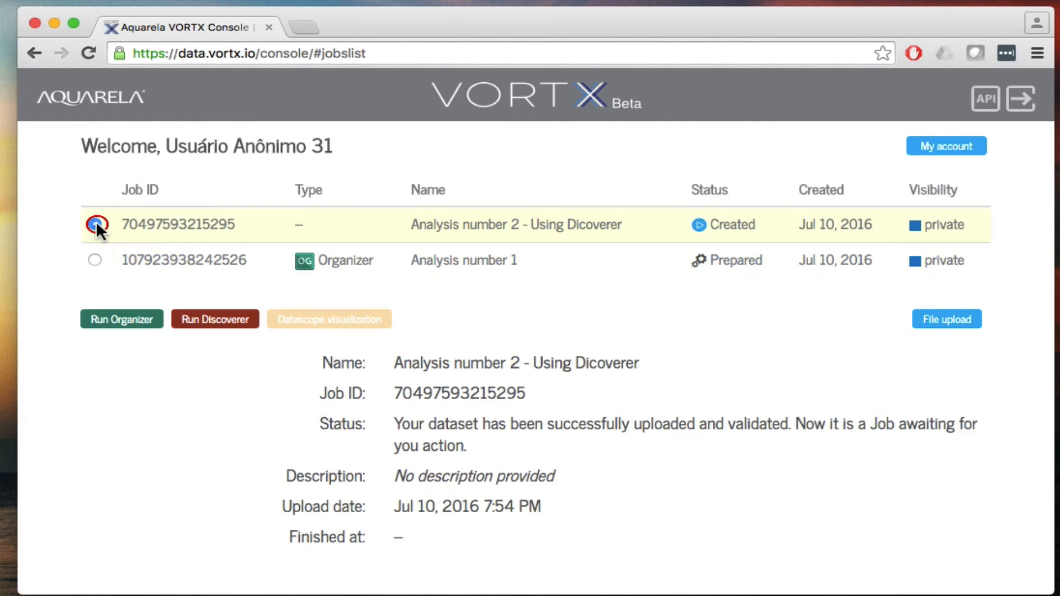
left_click(226, 326)
Open the Datascope visualization of Analysis number 1 and examine its segmentation sharpness, cluster map and density chart.
left_click(743, 261)
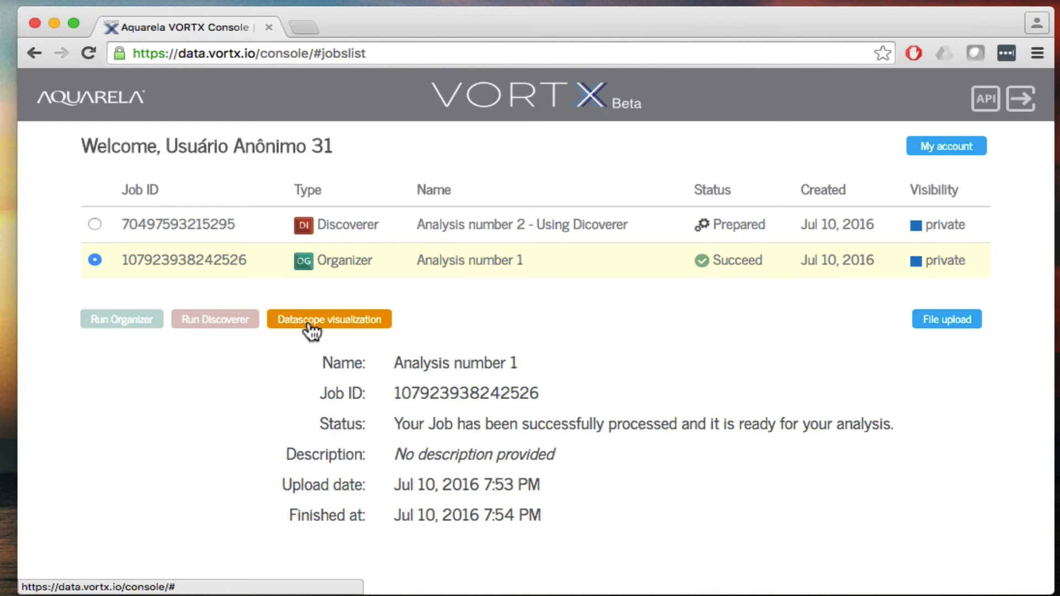
left_click(351, 320)
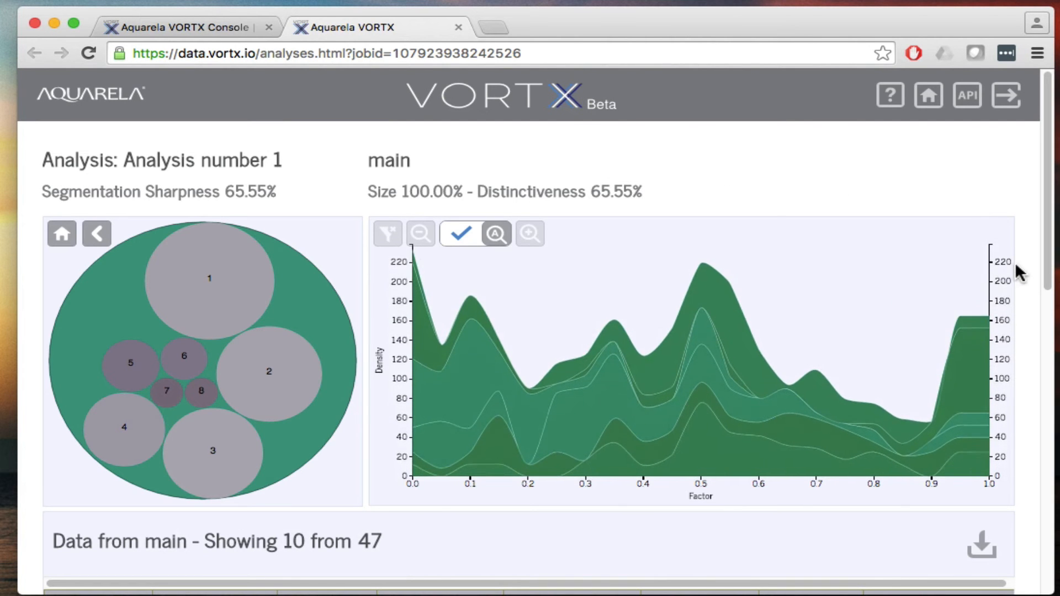
left_click_drag(229, 191, 294, 196)
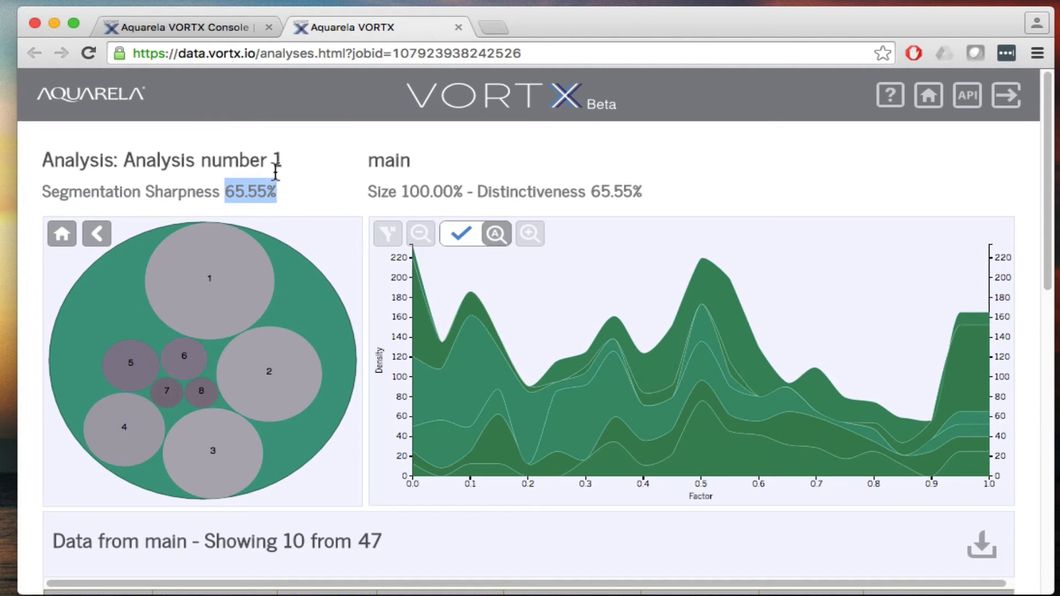
left_click(298, 199)
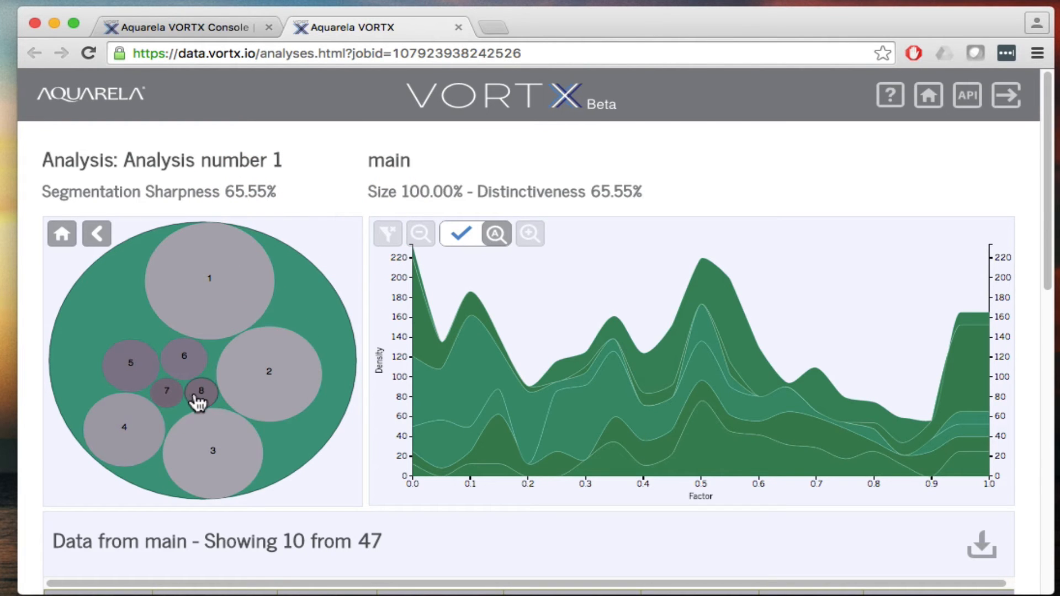
mouse_move(690, 467)
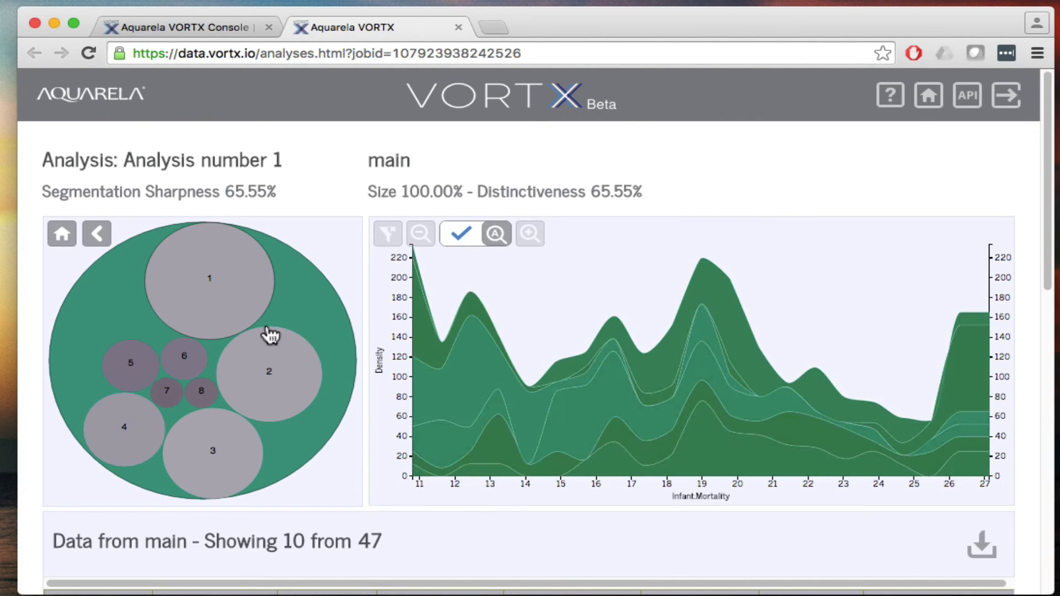
Examine the size, distinctiveness, data table and density curves of cluster 1, and compare them with cluster 8.
left_click(246, 267)
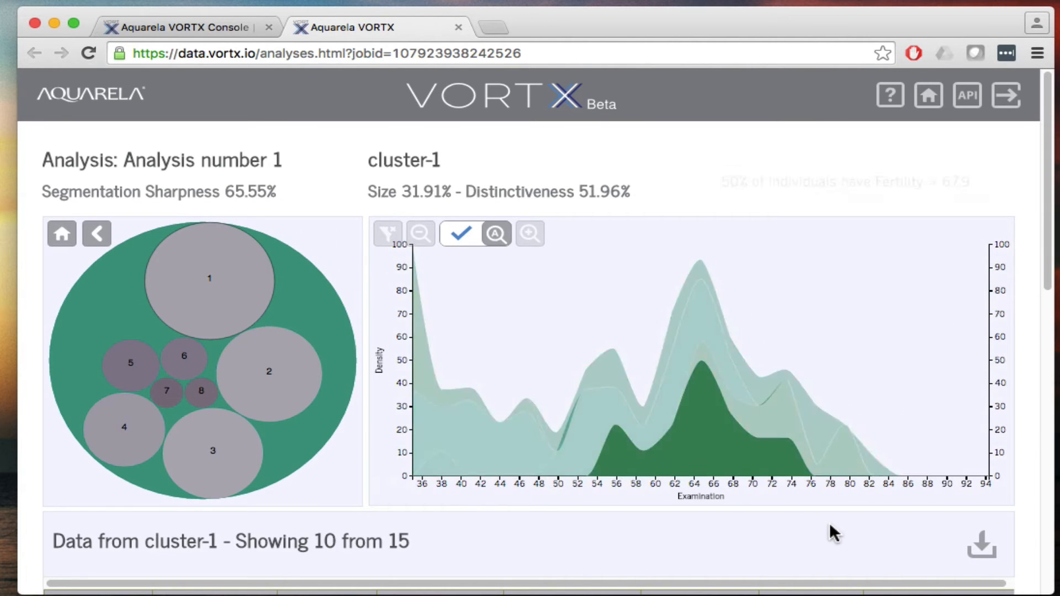
scroll(821, 525, "down", 3)
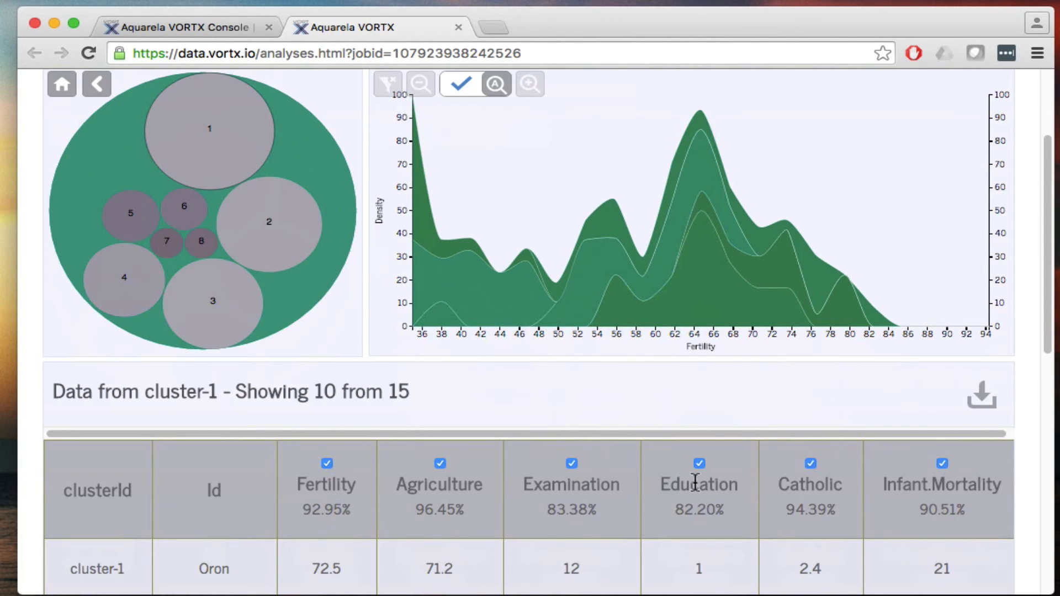
scroll(712, 442, "up", 3)
left_click_drag(403, 181, 456, 182)
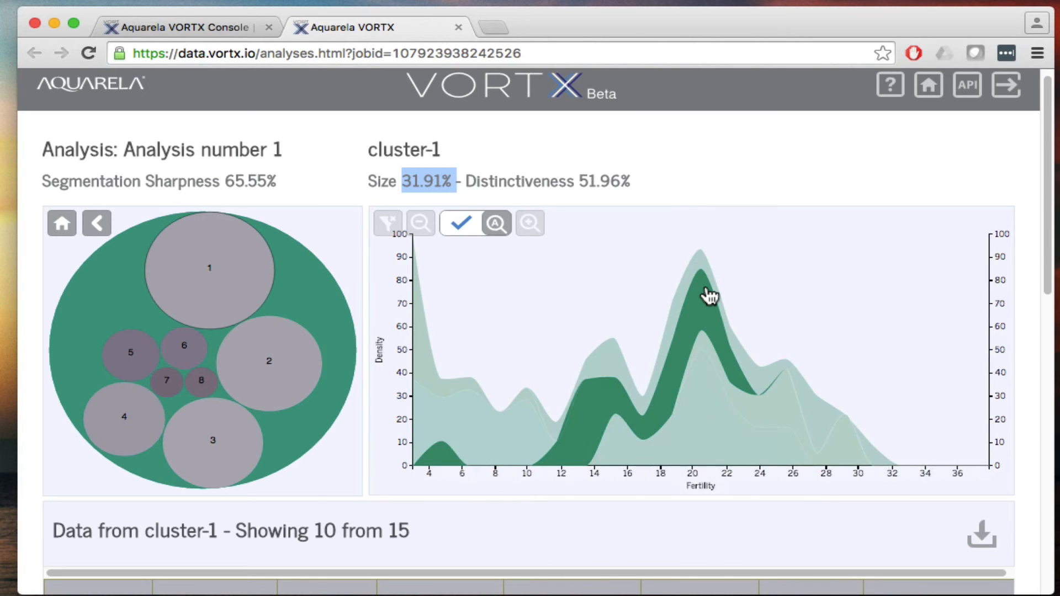
left_click(195, 391)
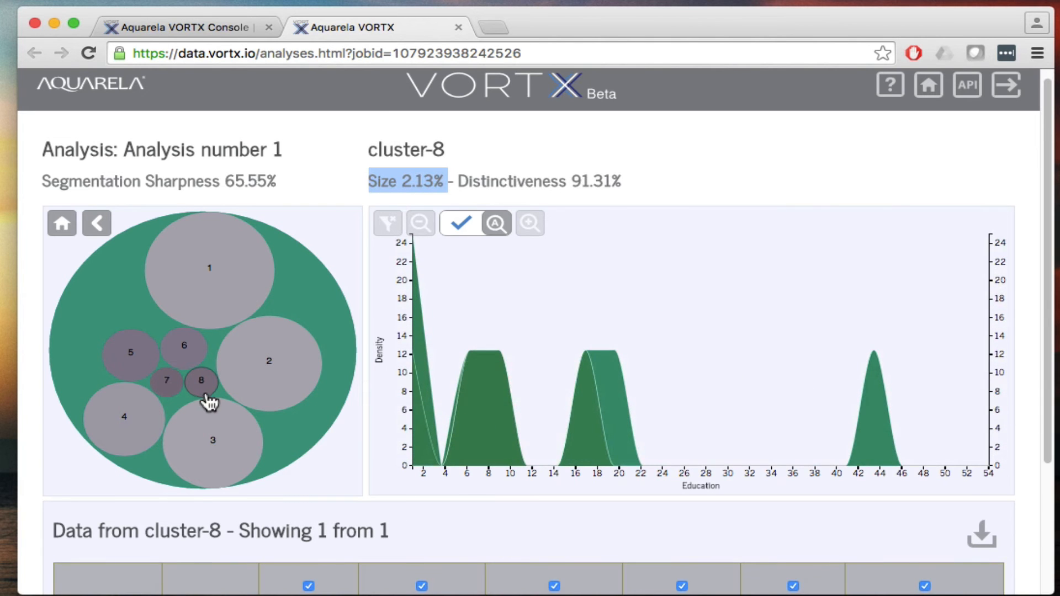
mouse_move(488, 454)
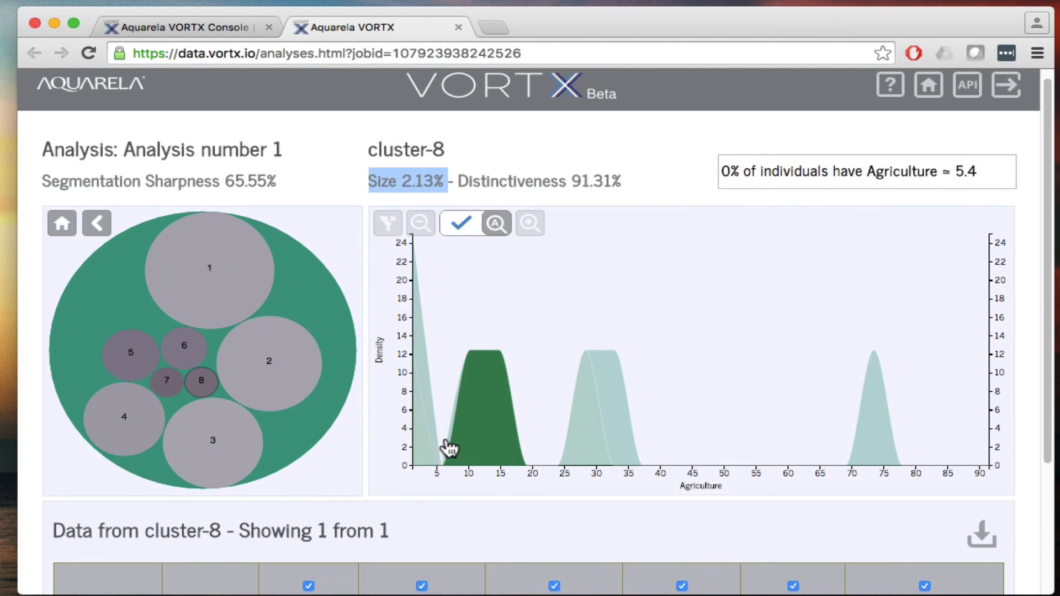
Isolate the Agriculture curve in cluster 1's density chart and compare its distribution with clusters 2, 3 and 8.
left_click(236, 300)
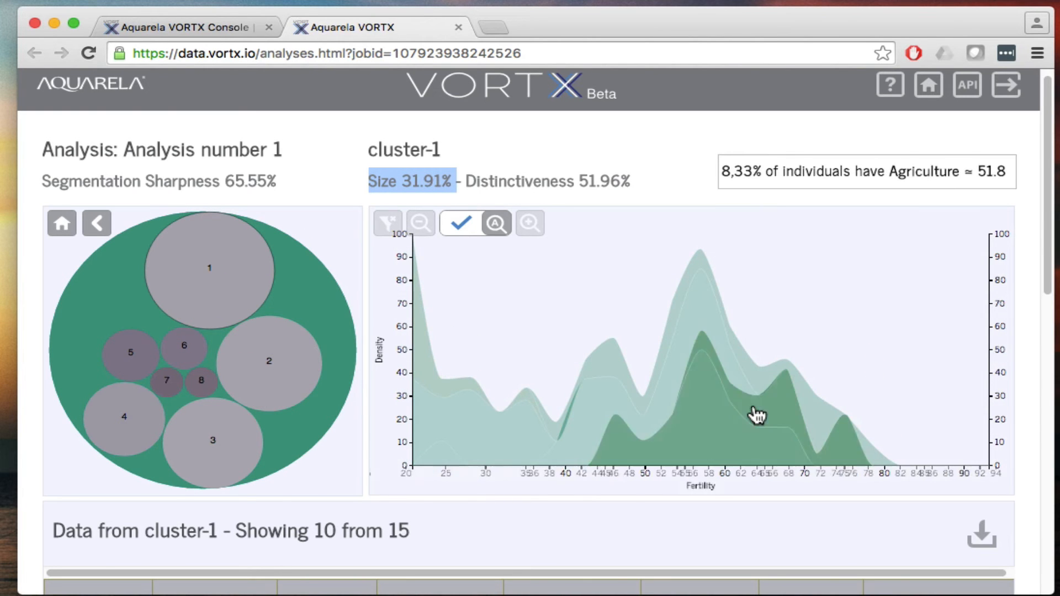
left_click(776, 422)
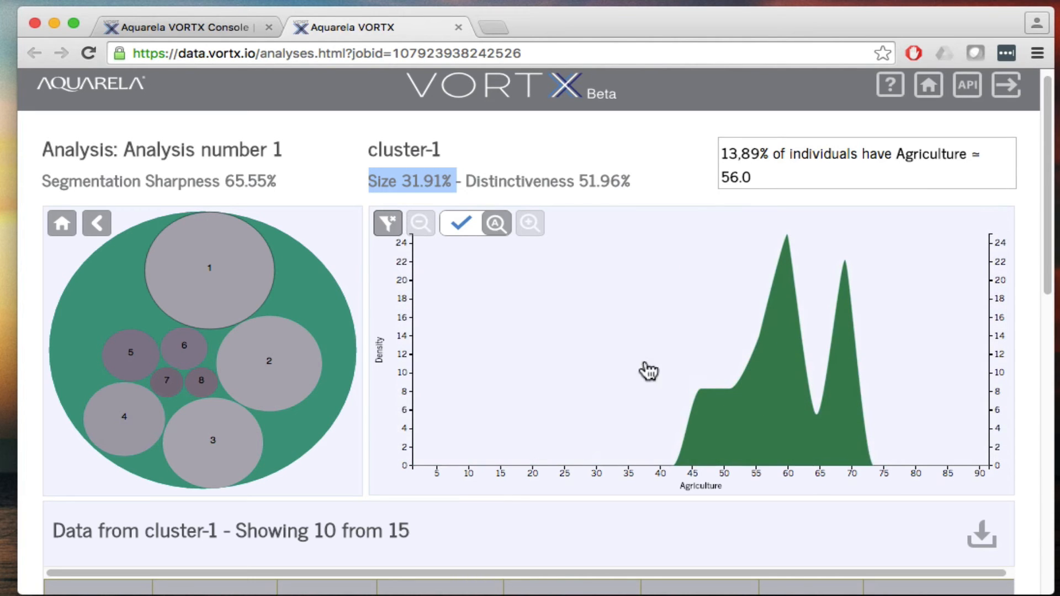
left_click(259, 275)
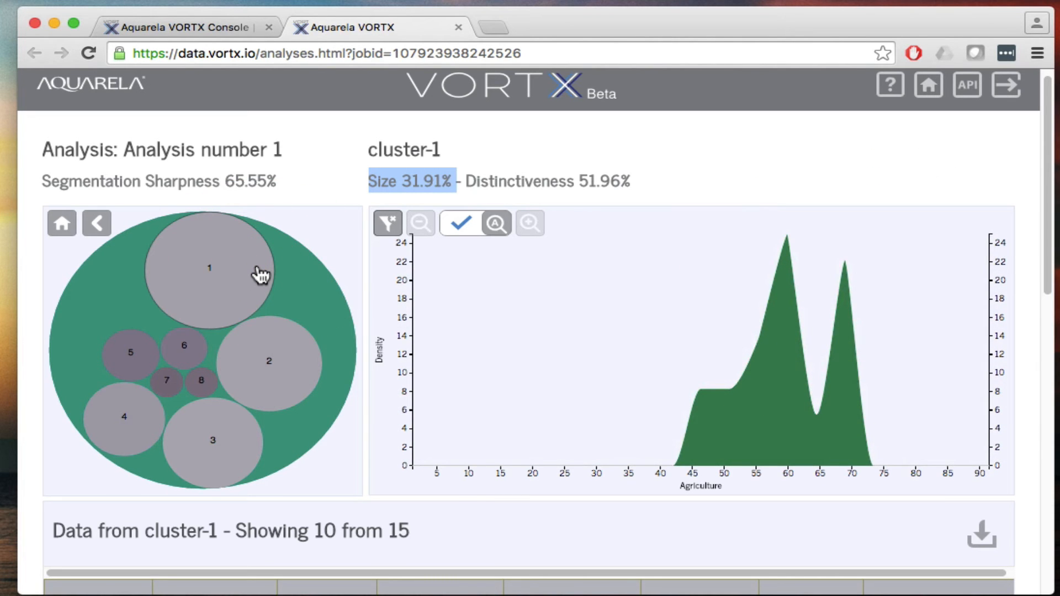
left_click(302, 356)
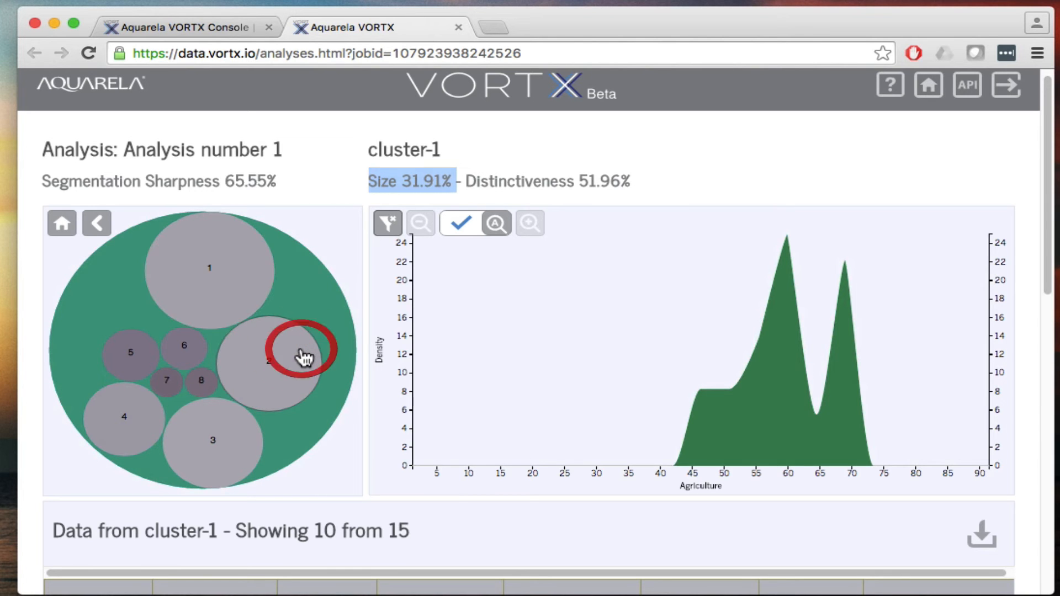
left_click(244, 435)
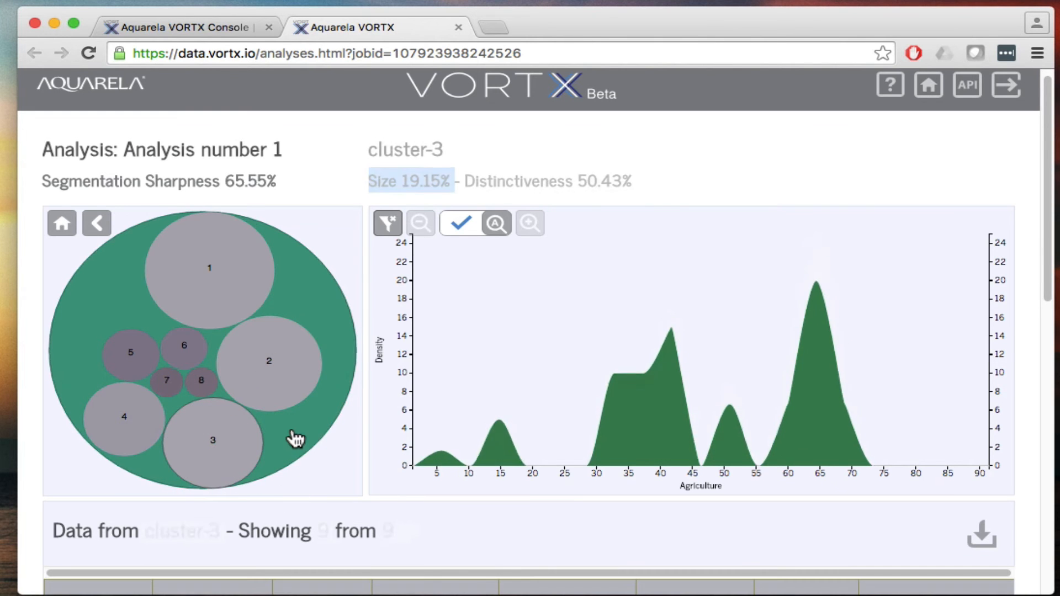
left_click(199, 382)
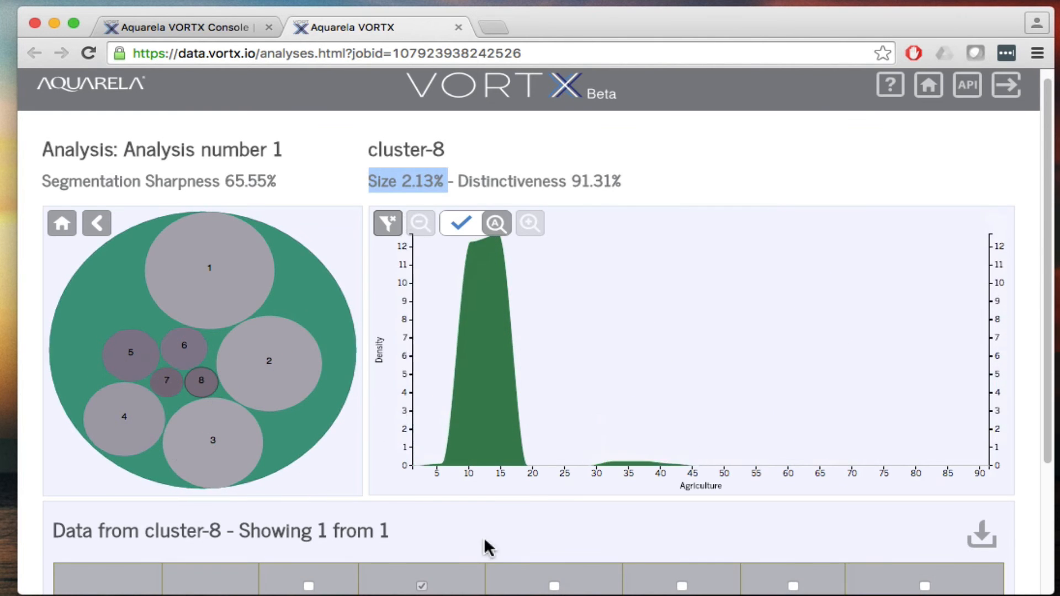
Add Education to cluster 8's density chart and compare its Agriculture and Education distributions with clusters 1 and 2.
scroll(608, 530, "down", 3)
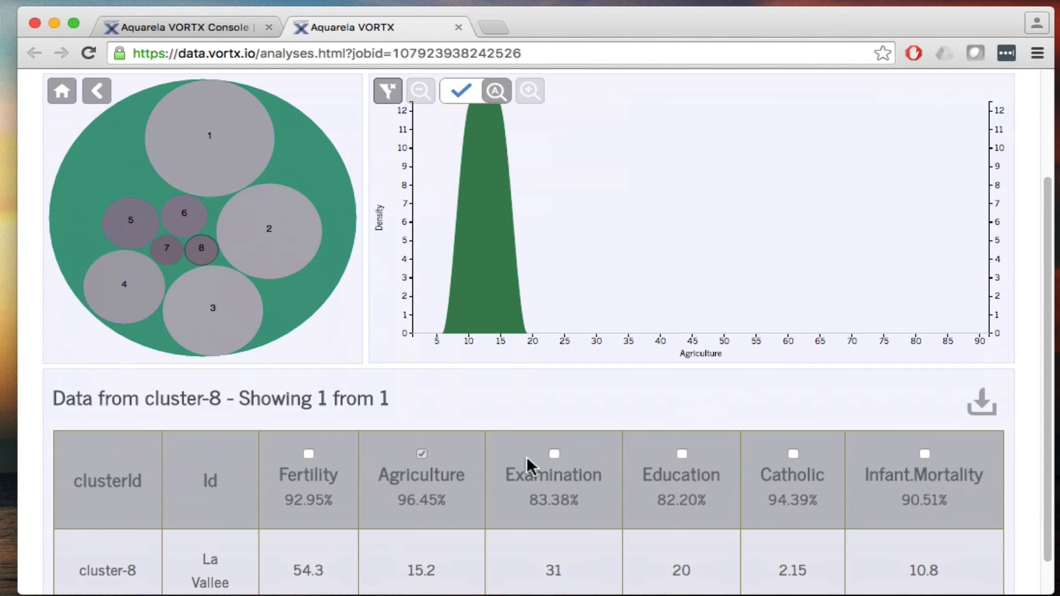
left_click(682, 454)
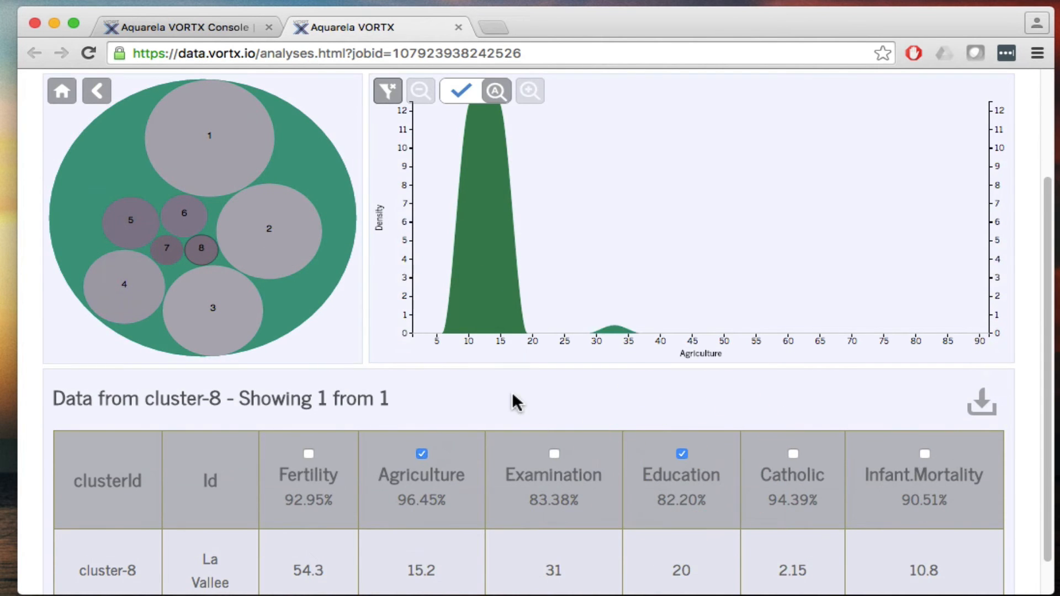
scroll(506, 407, "up", 2)
scroll(651, 447, "up", 1)
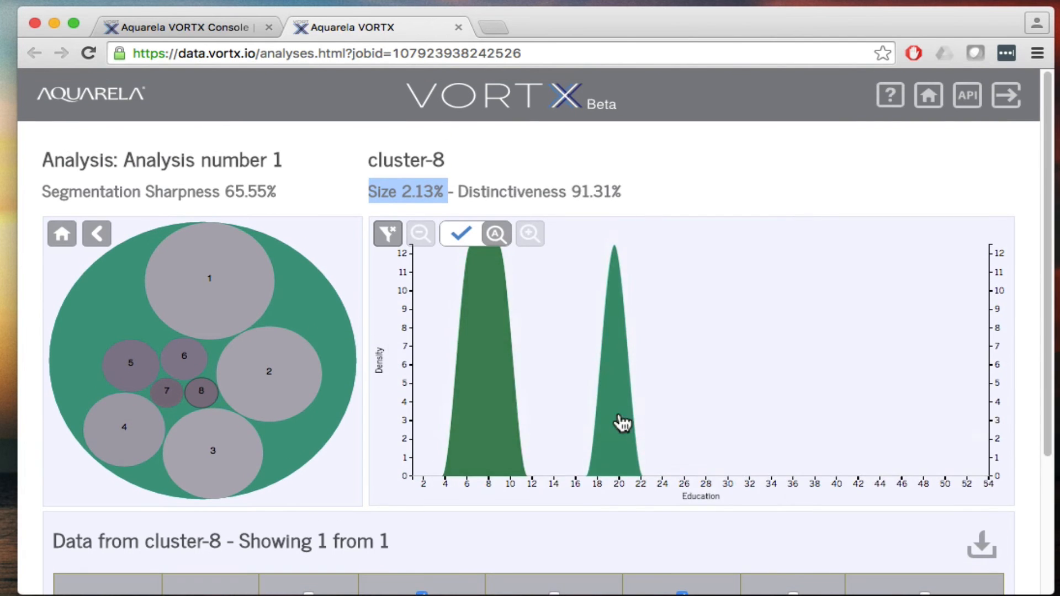
left_click(250, 292)
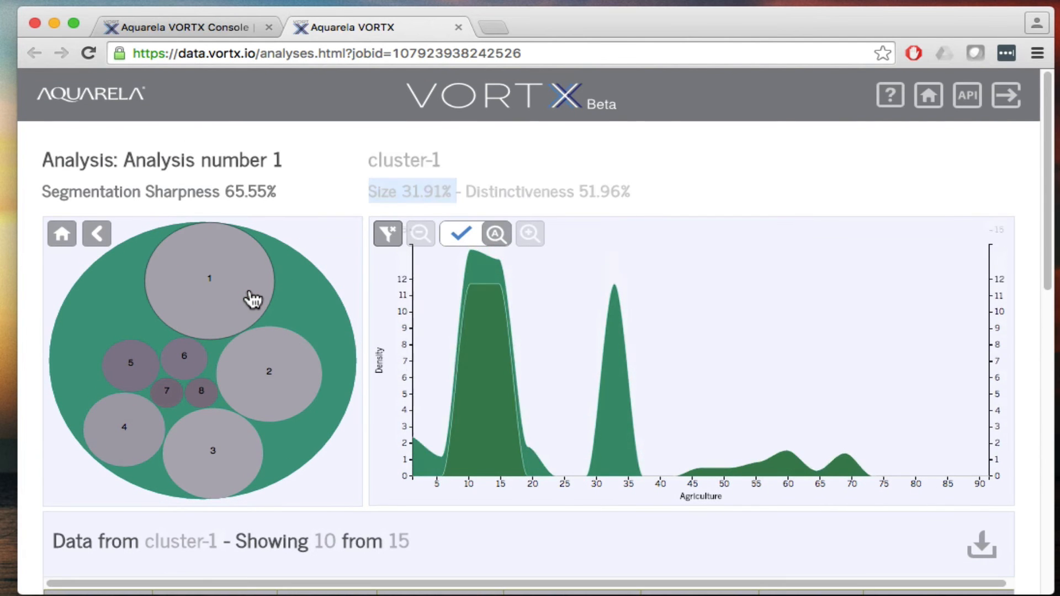
left_click(300, 369)
scroll(397, 434, "down", 3)
scroll(397, 434, "up", 3)
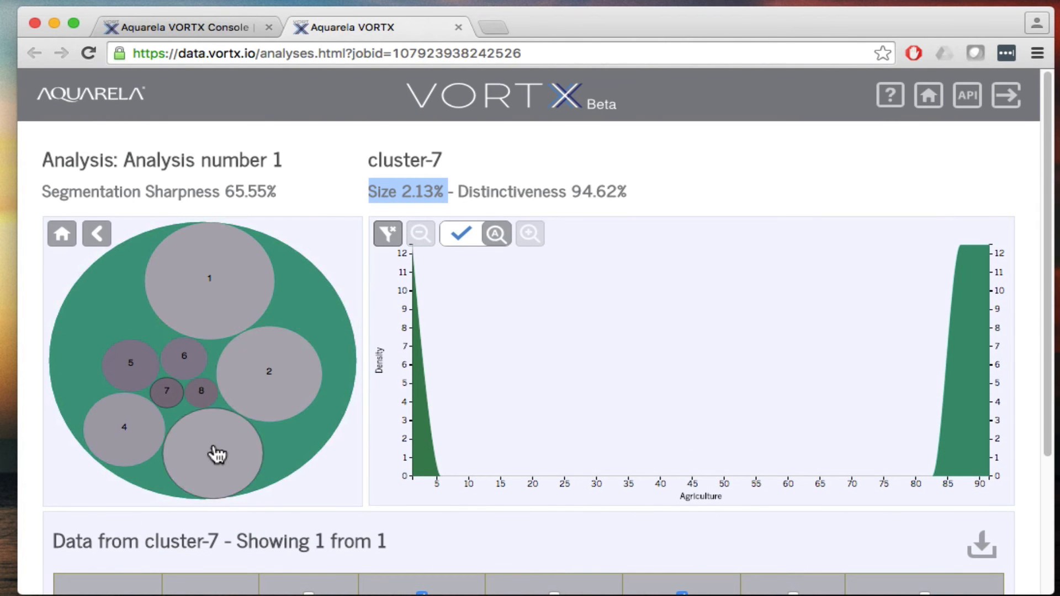
Select cluster 7 in the cluster map and highlight its distinctiveness percentage.
left_click(174, 392)
left_click(176, 394)
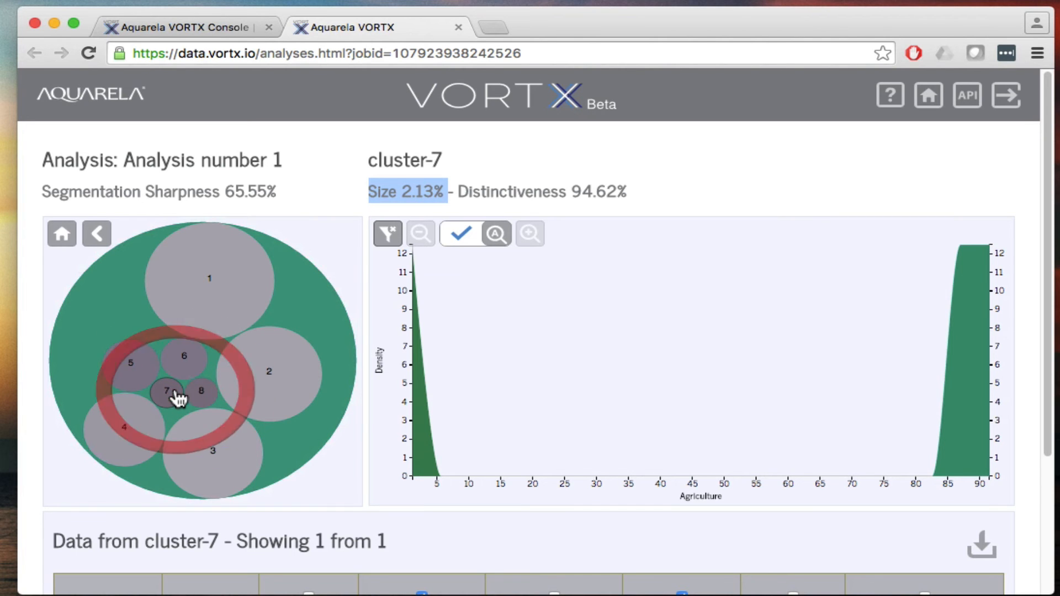
left_click(629, 193)
left_click_drag(573, 189, 643, 188)
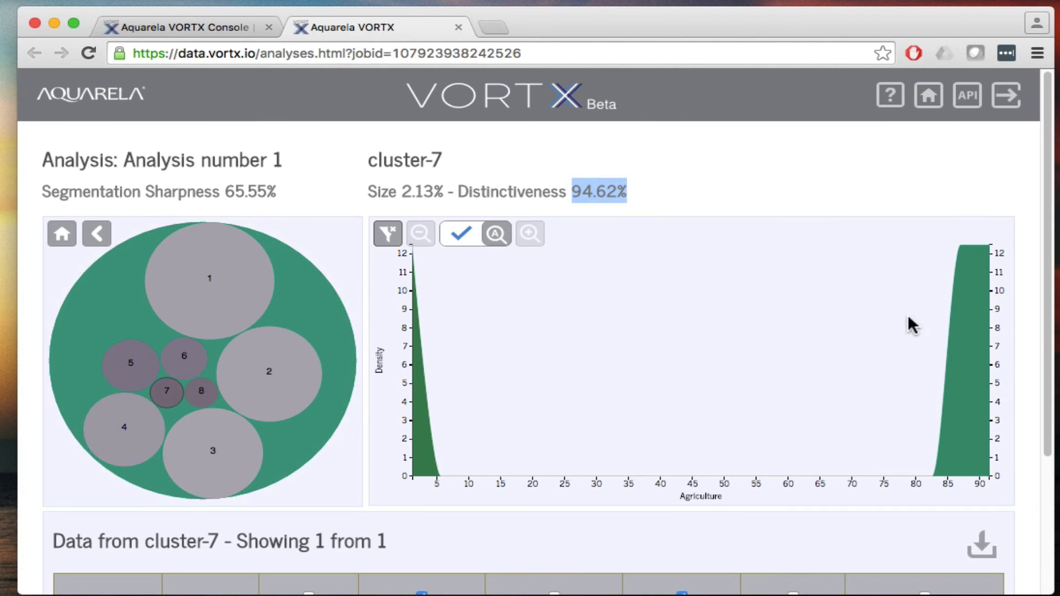
Isolate cluster 7's Education density curve, add Catholic, Infant.Mortality and Examination, and examine the combined distributions.
left_click(973, 366)
scroll(820, 457, "down", 1)
scroll(820, 462, "down", 1)
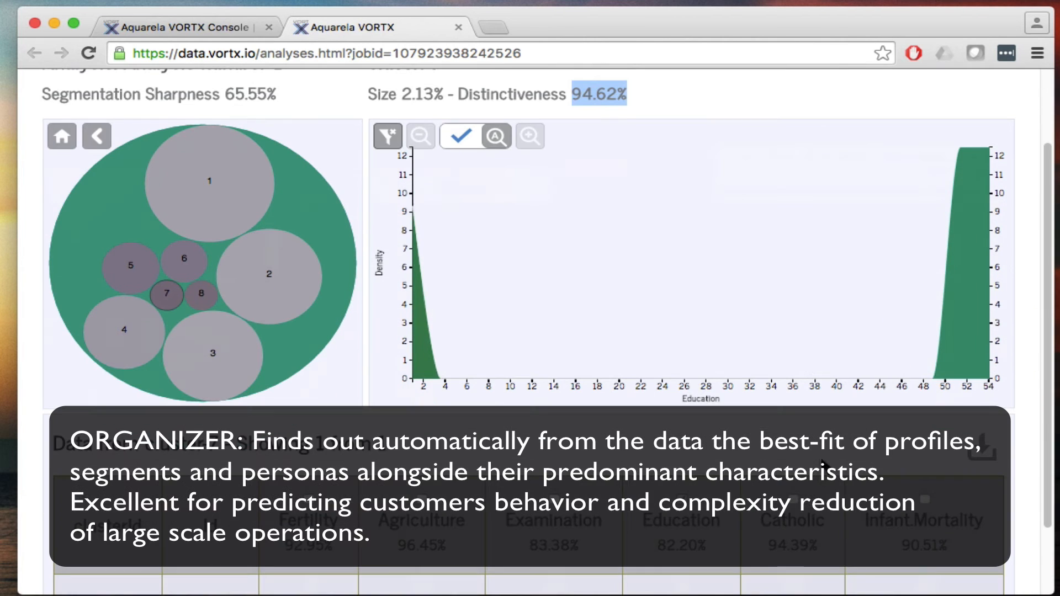
left_click(924, 500)
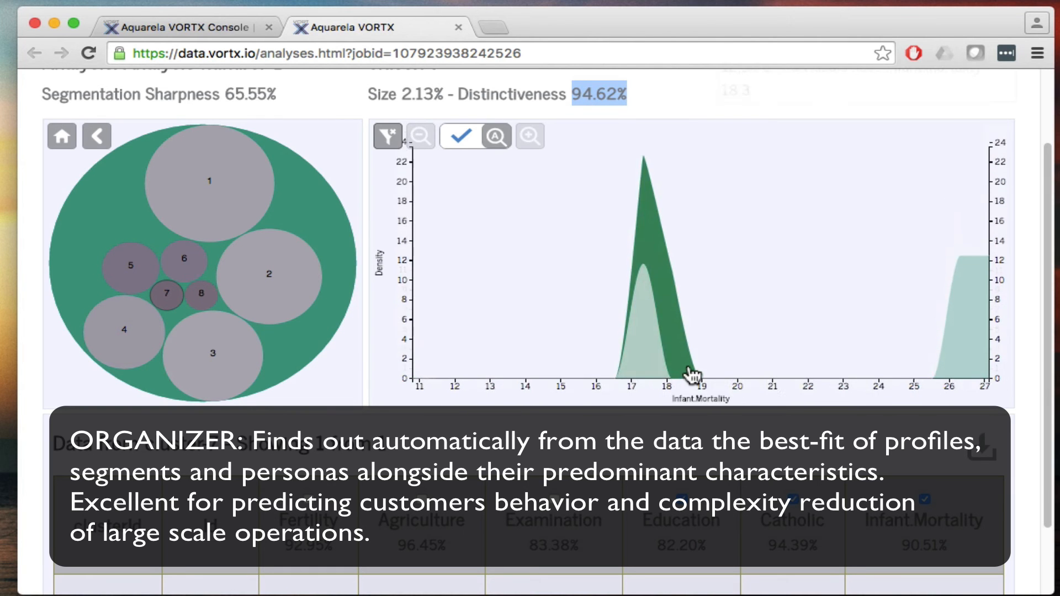
left_click(555, 503)
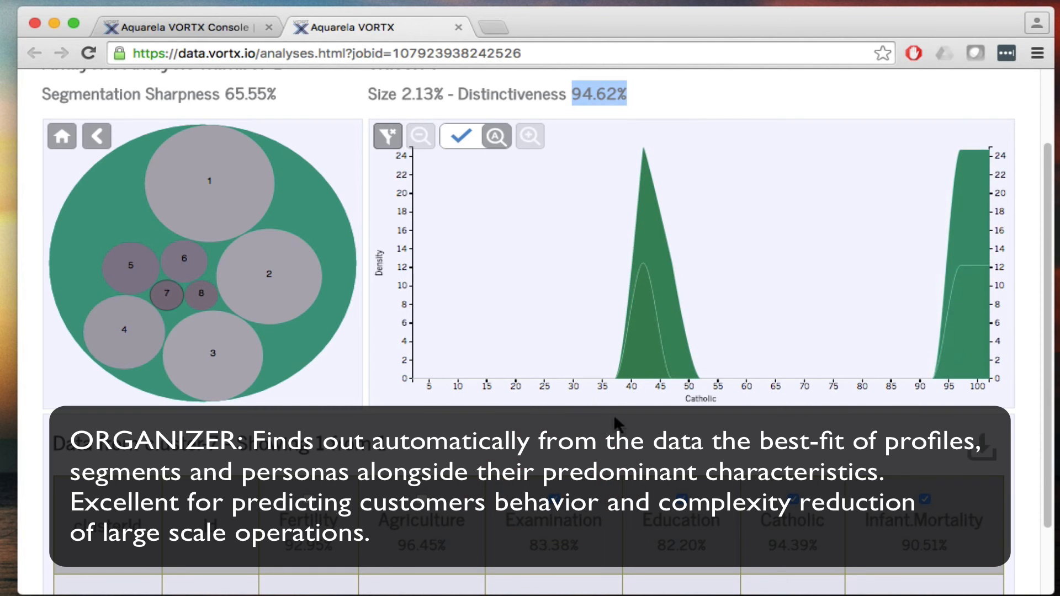
scroll(552, 408, "up", 2)
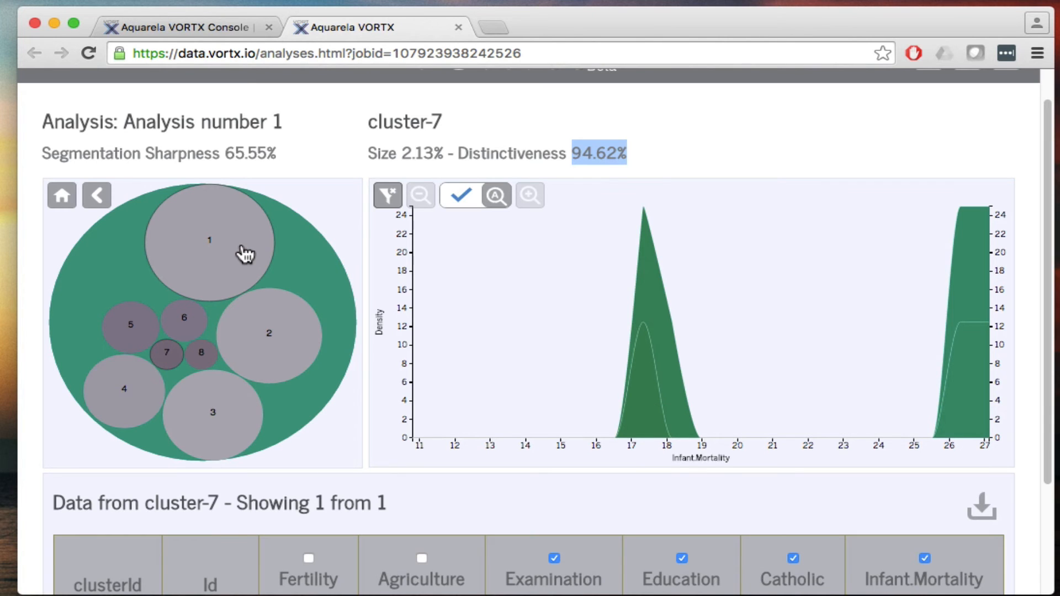
Remove Examination, Education and Catholic from cluster 7's density chart and add Fertility for comparison with Infant.Mortality.
scroll(557, 492, "down", 2)
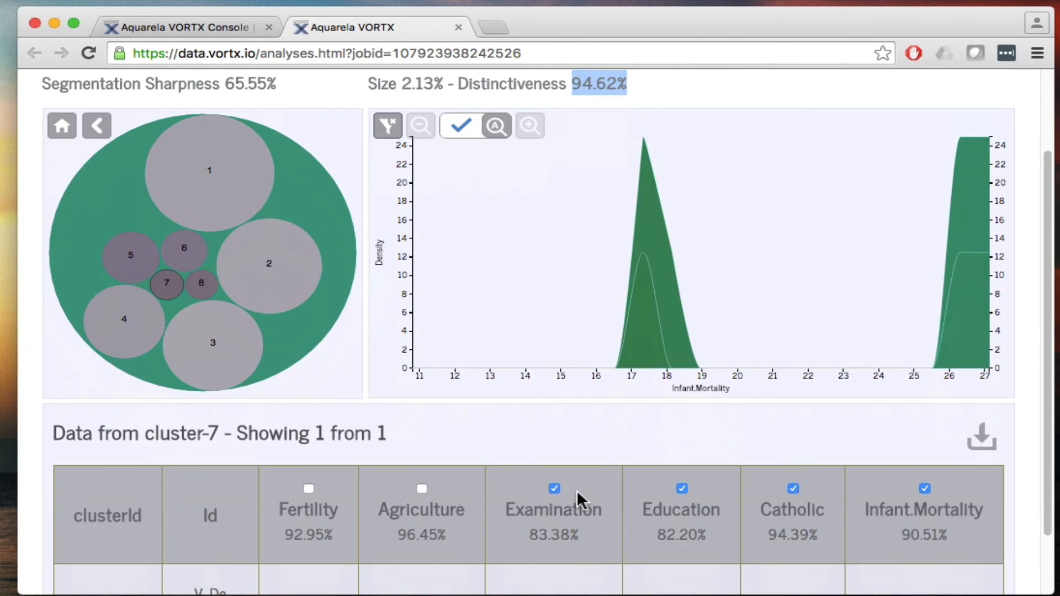
scroll(577, 500, "down", 1)
left_click(554, 471)
left_click(681, 471)
left_click(793, 472)
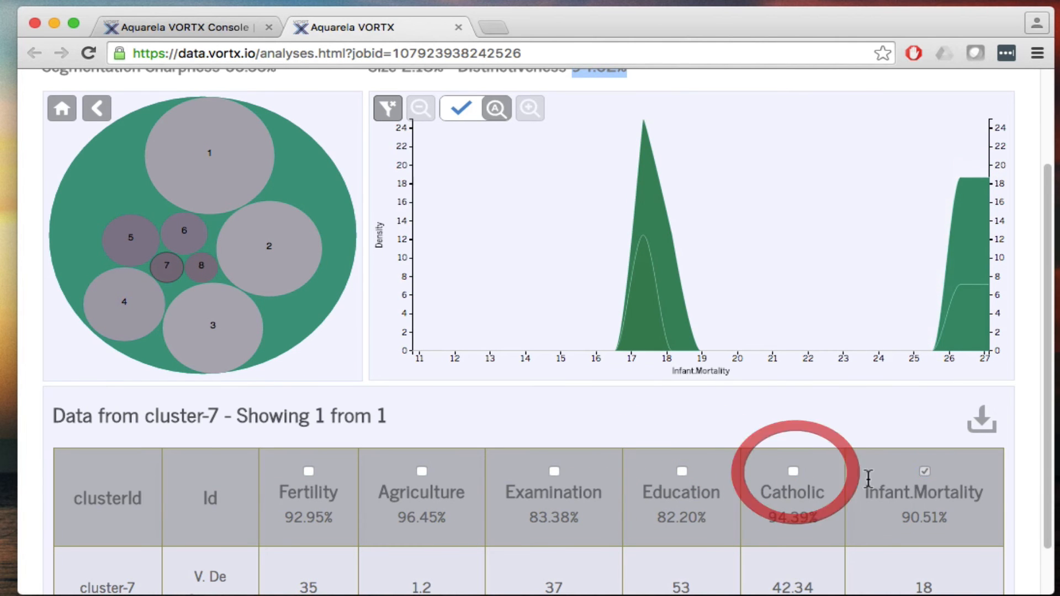
left_click(309, 470)
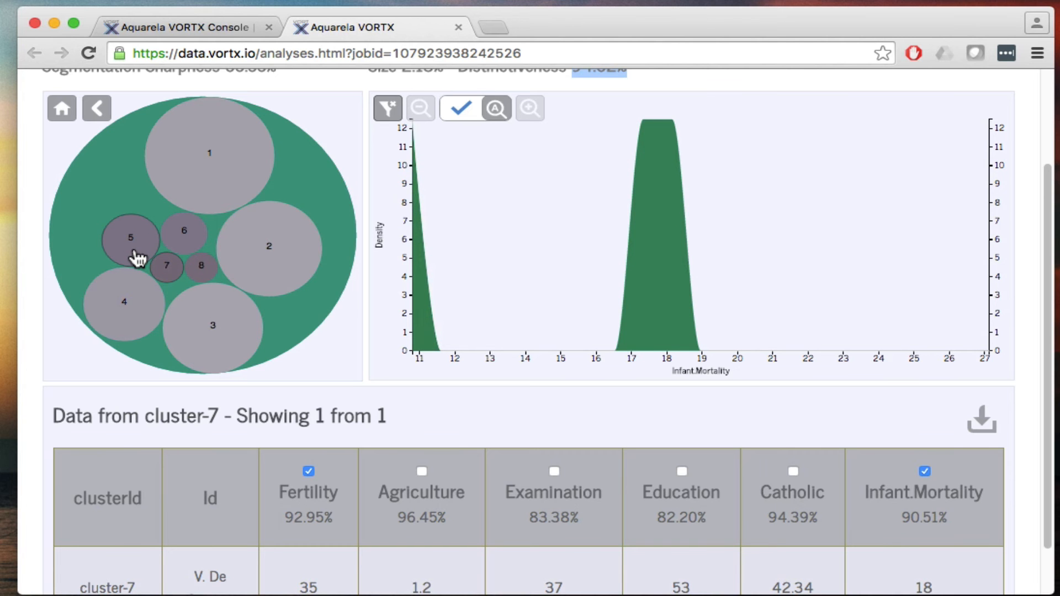
scroll(674, 473, "up", 5)
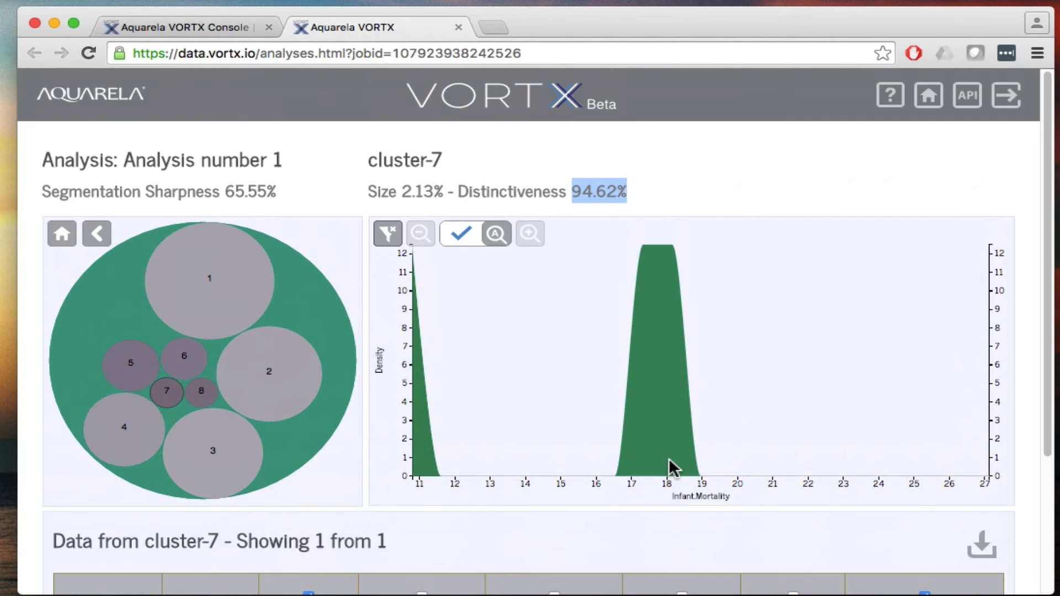
Open the Datascope visualization of the Discoverer job Analysis number 2 from the VORTX console.
left_click(205, 26)
left_click(95, 224)
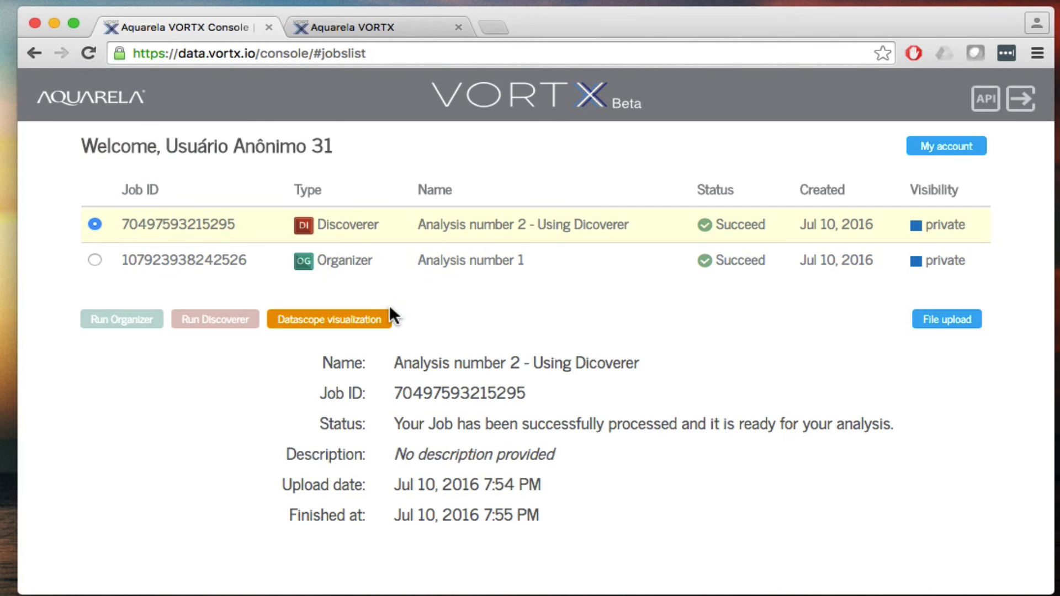
left_click(347, 320)
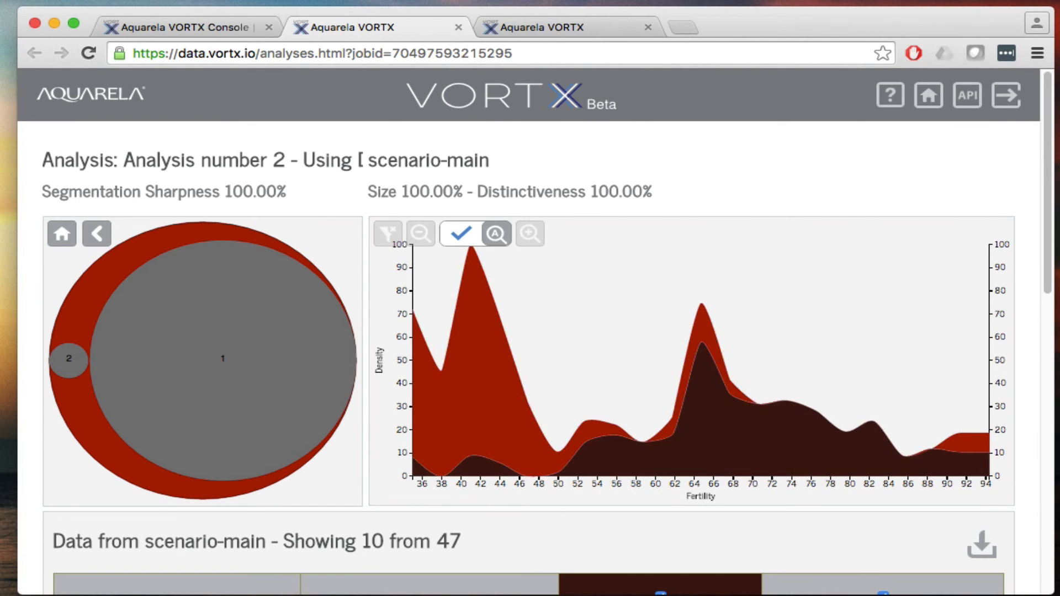
Switch to Excel to view the columns of the Swiss dataset, and move its window out of the way.
key("super+Tab")
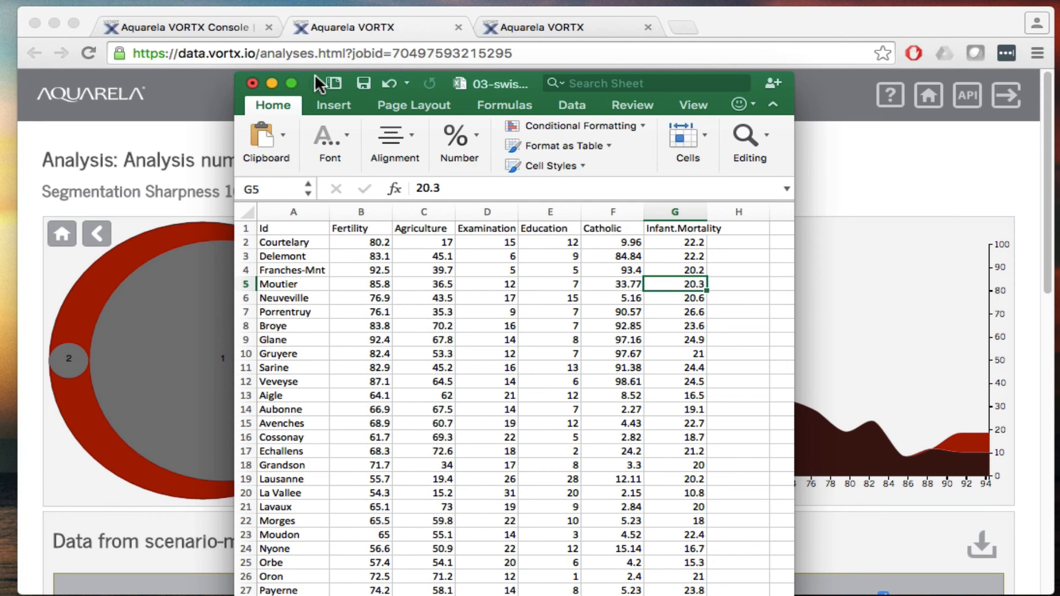
left_click_drag(315, 75, 356, 595)
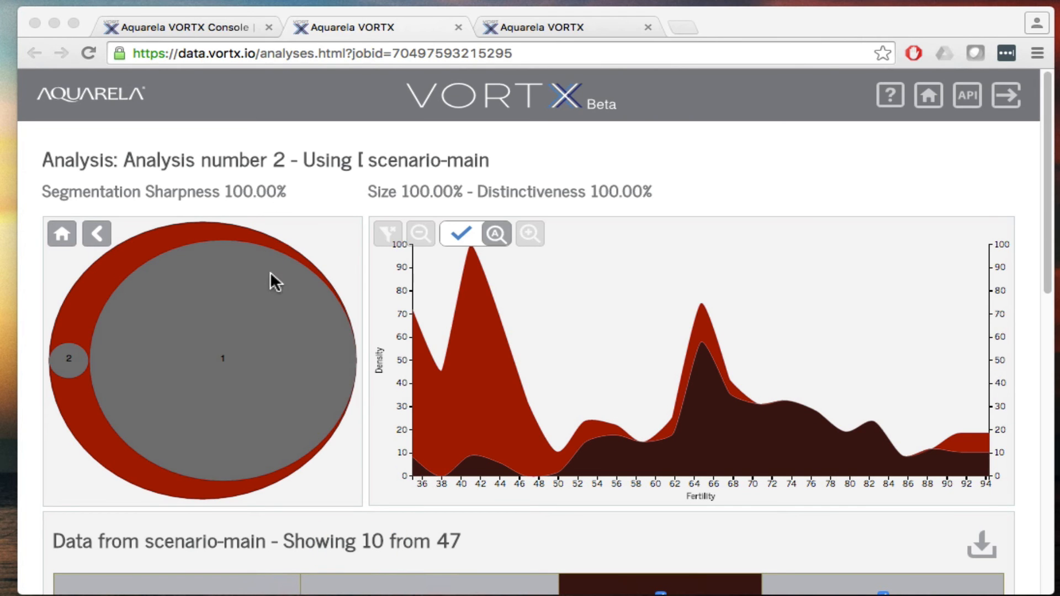
Select scenario 1, isolate its Fertility density curve, highlight the scenario's size percentage and examine its data table.
left_click(281, 306)
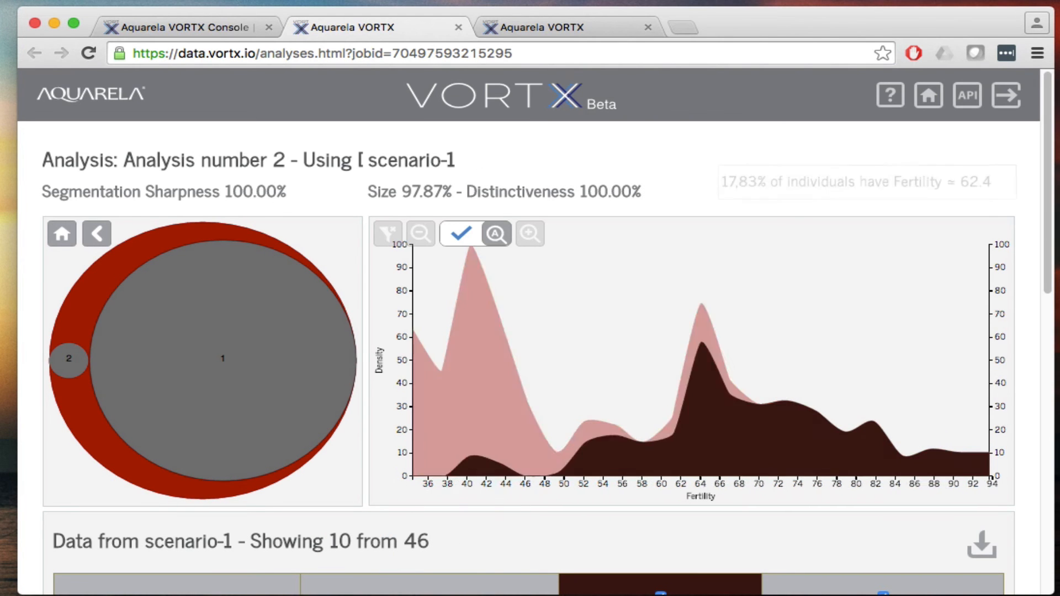
left_click_drag(752, 429, 1017, 453)
scroll(1037, 472, "down", 3)
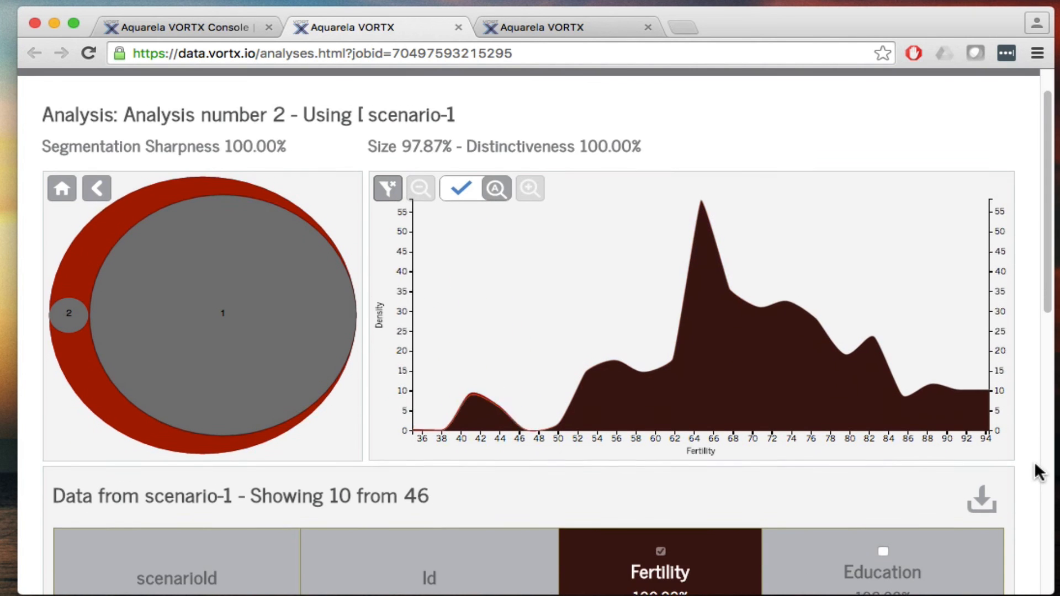
mouse_move(980, 396)
scroll(1035, 396, "up", 1)
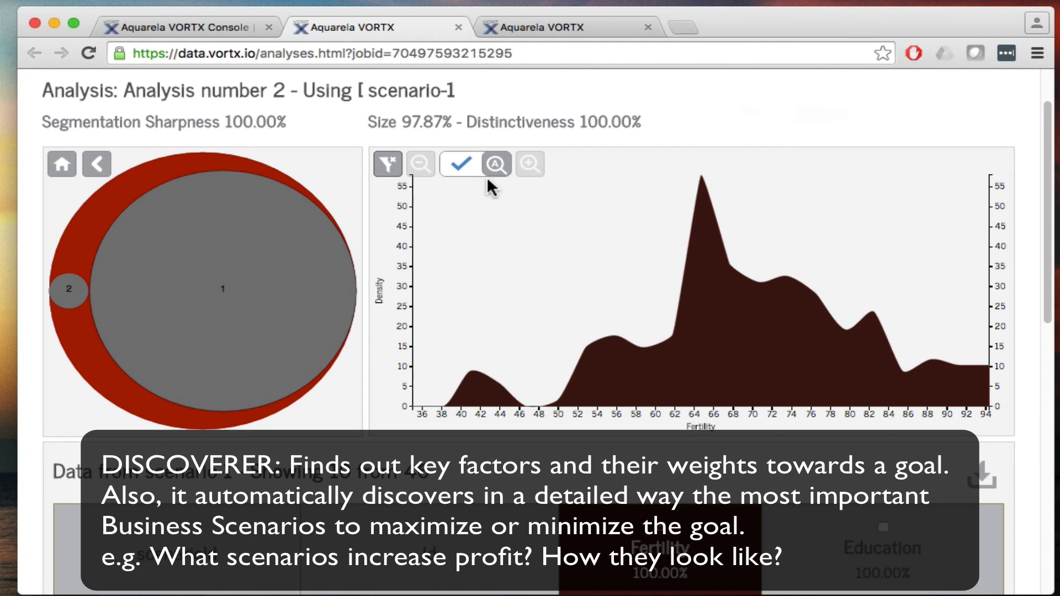
left_click_drag(411, 120, 523, 118)
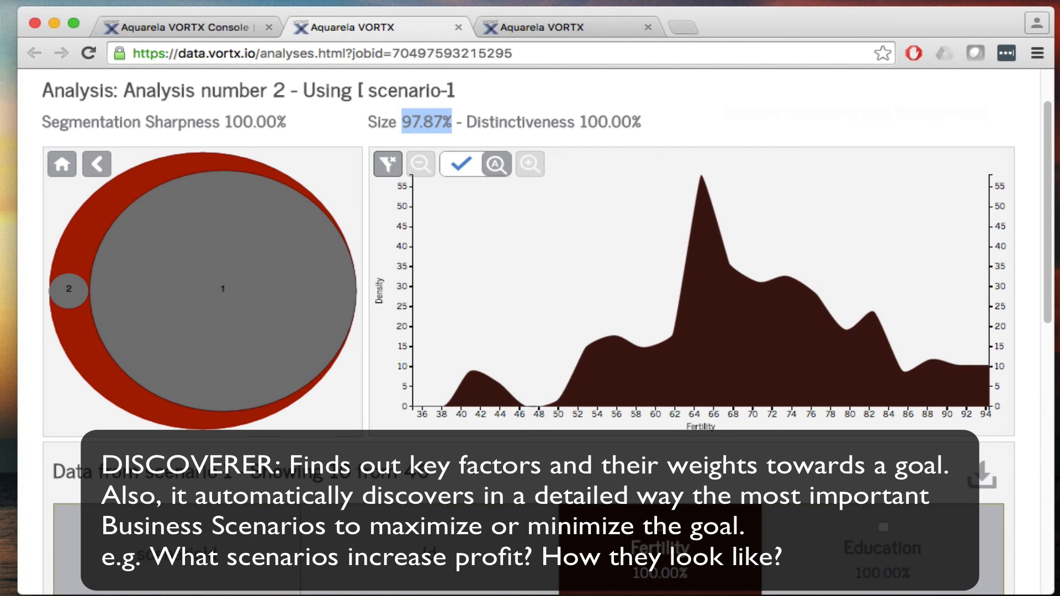
scroll(1032, 456, "down", 1)
scroll(1032, 456, "down", 4)
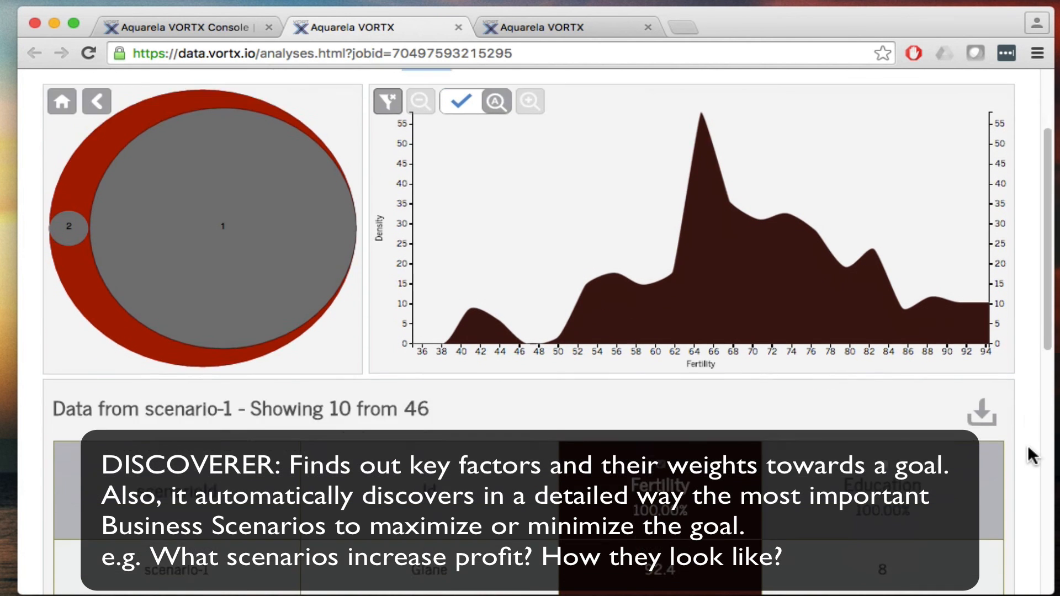
scroll(1031, 456, "up", 3)
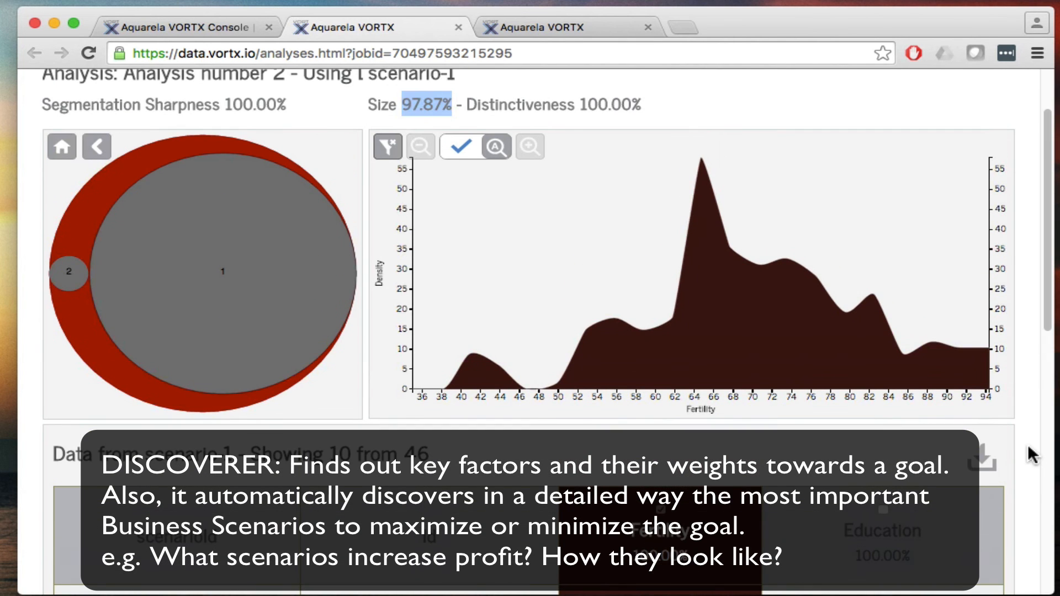
Select scenario 2, examine its Fertility distribution and data row, and add Education to its density chart.
left_click(69, 278)
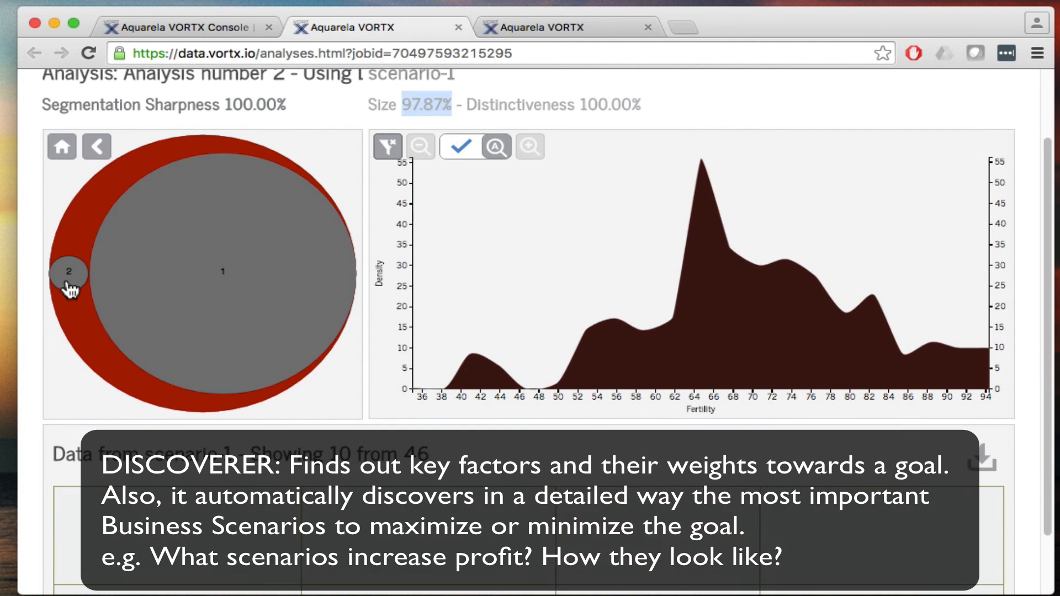
mouse_move(425, 367)
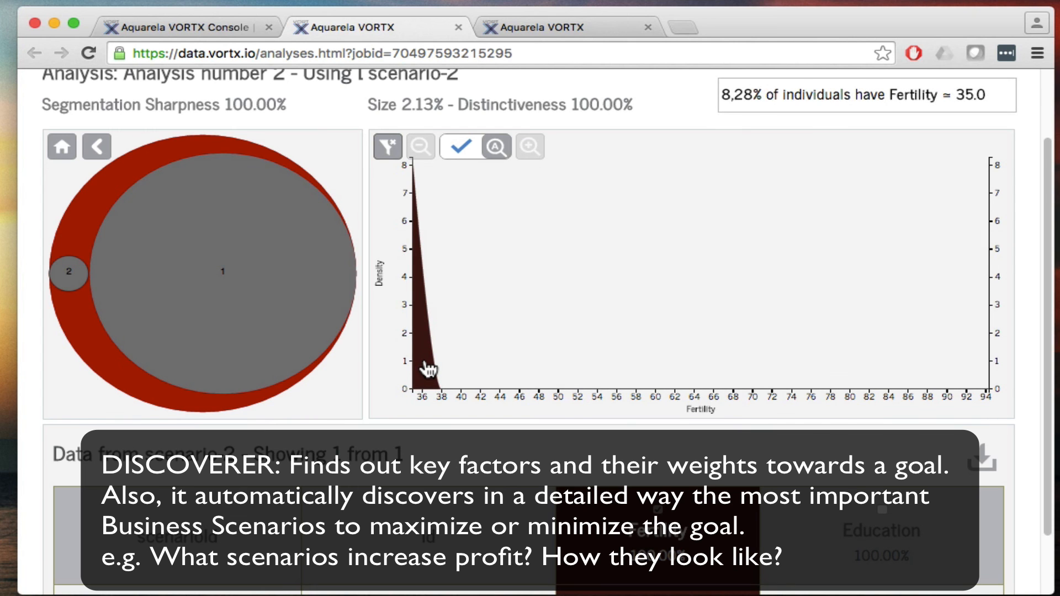
scroll(890, 487, "down", 3)
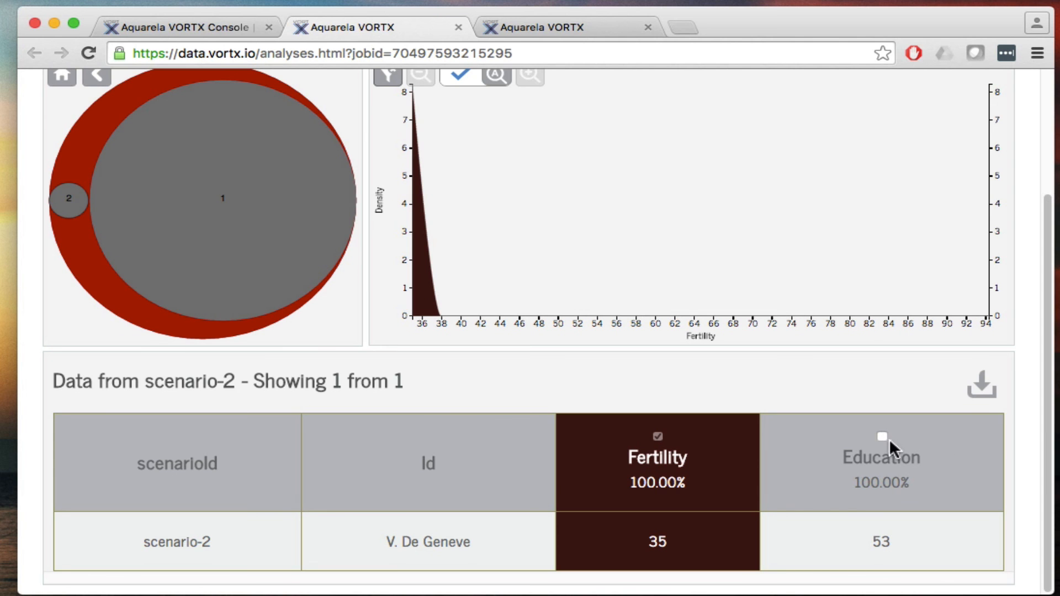
left_click(882, 436)
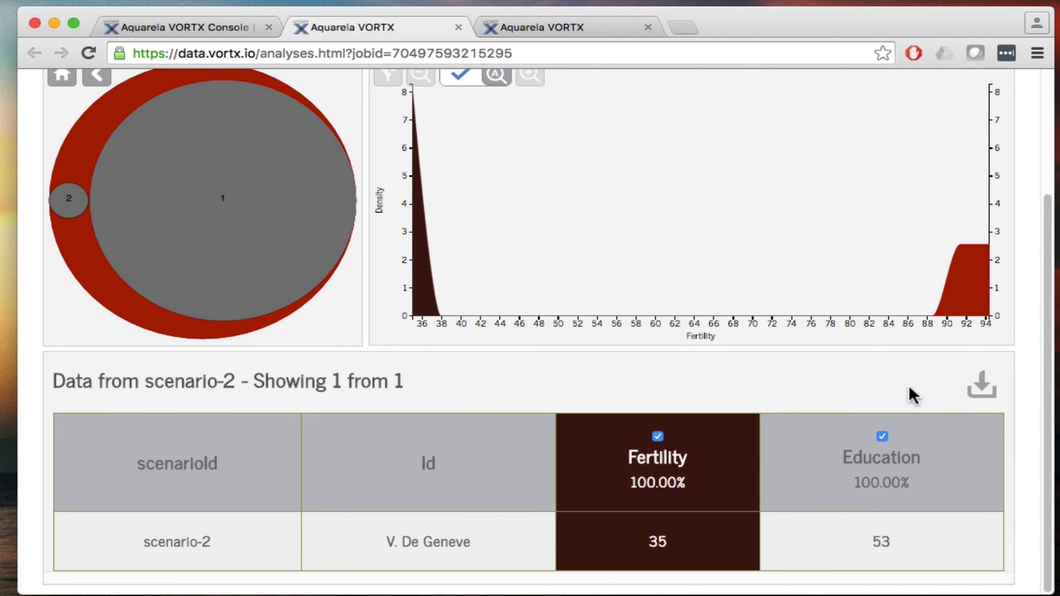
scroll(1003, 283, "up", 3)
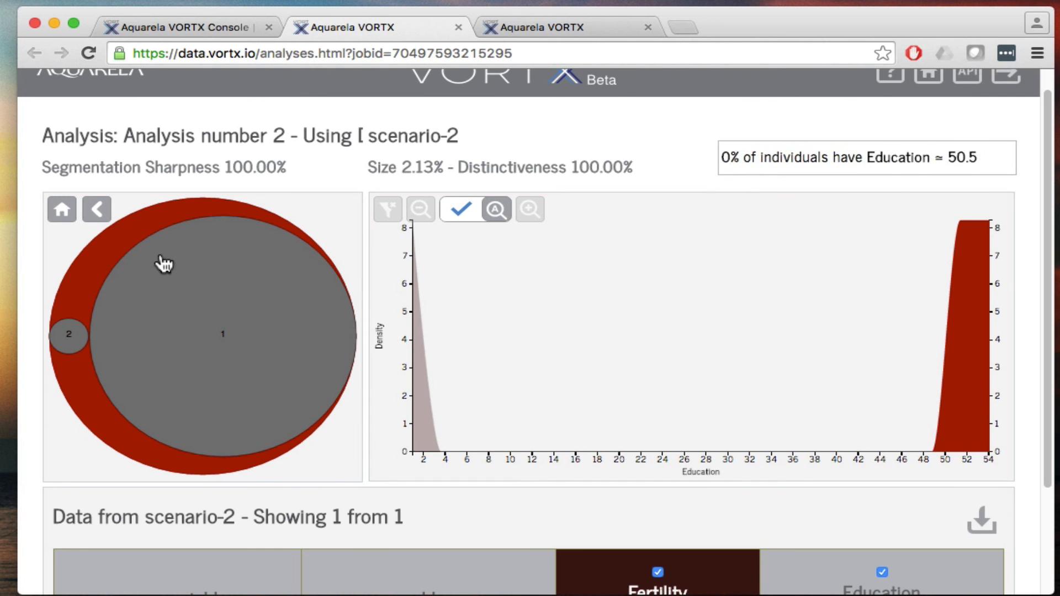
Return to scenario 1 and isolate its Education density curve to examine the distribution.
left_click(209, 272)
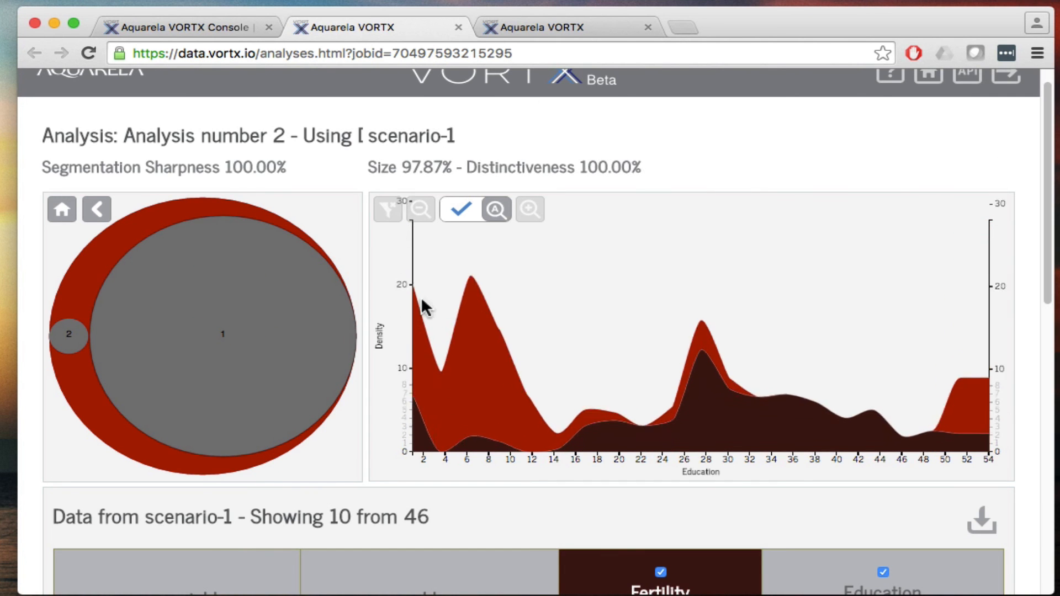
left_click(469, 381)
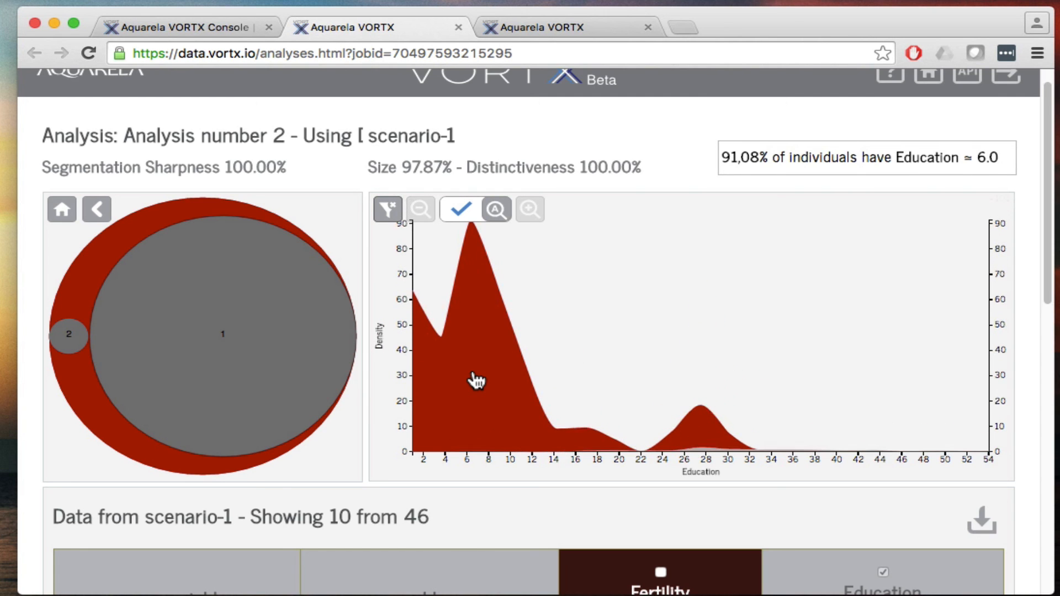
left_click(63, 211)
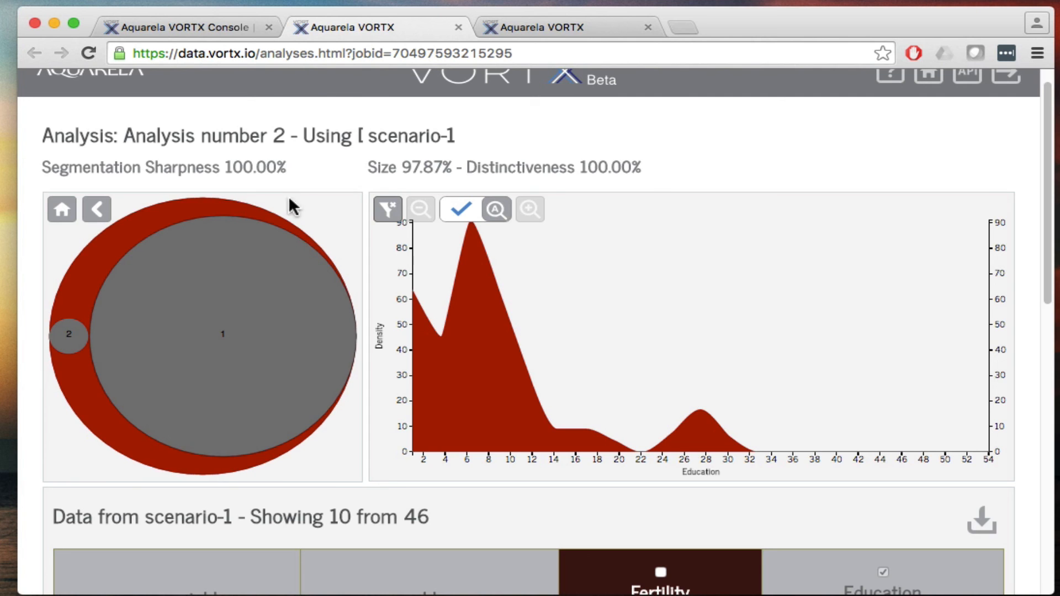
scroll(770, 544, "down", 3)
scroll(775, 533, "up", 3)
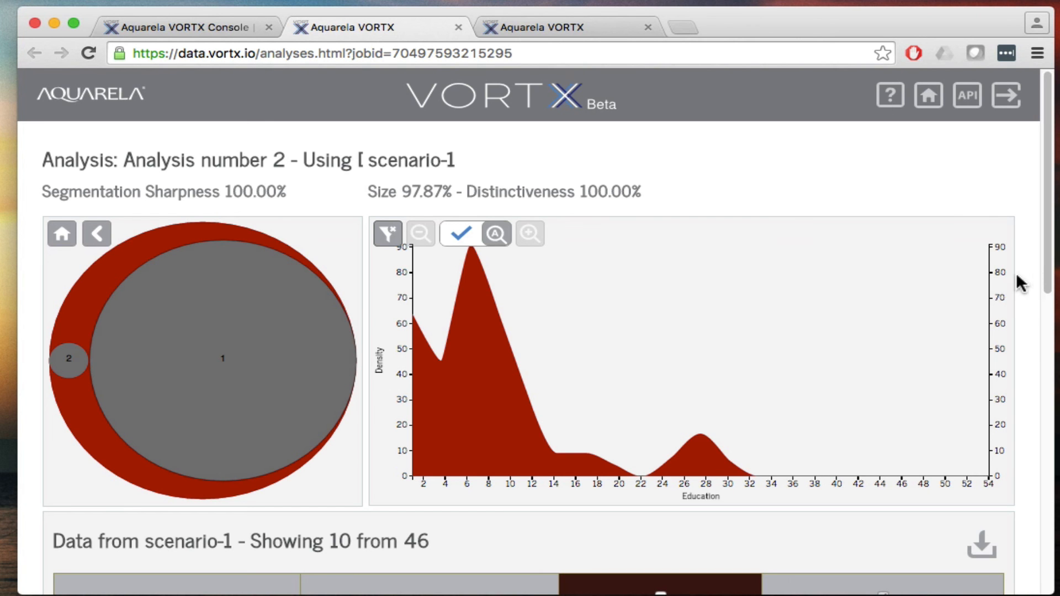
scroll(671, 313, "down", 2)
scroll(672, 320, "up", 2)
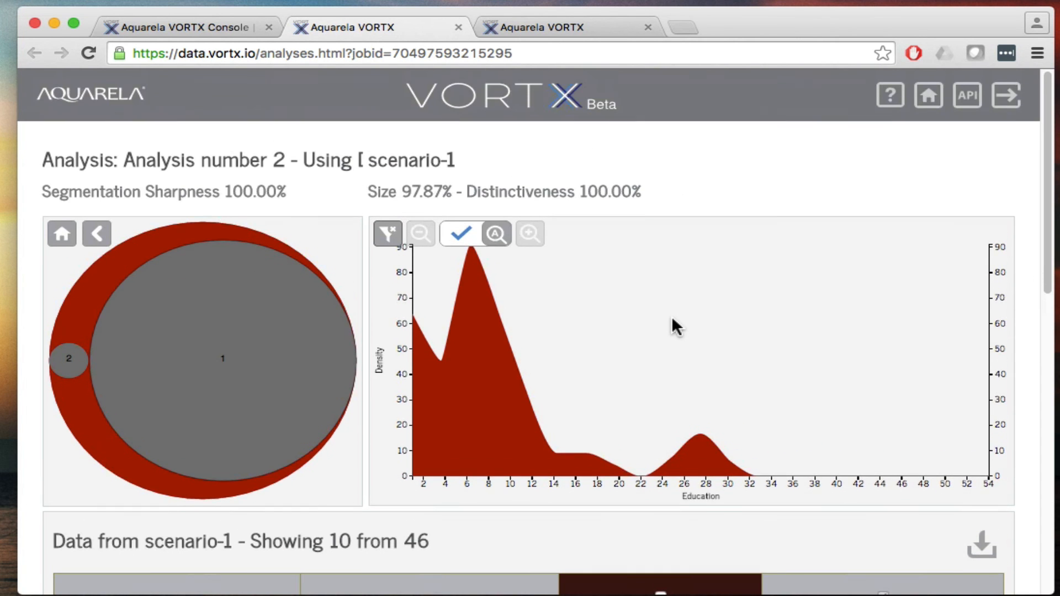